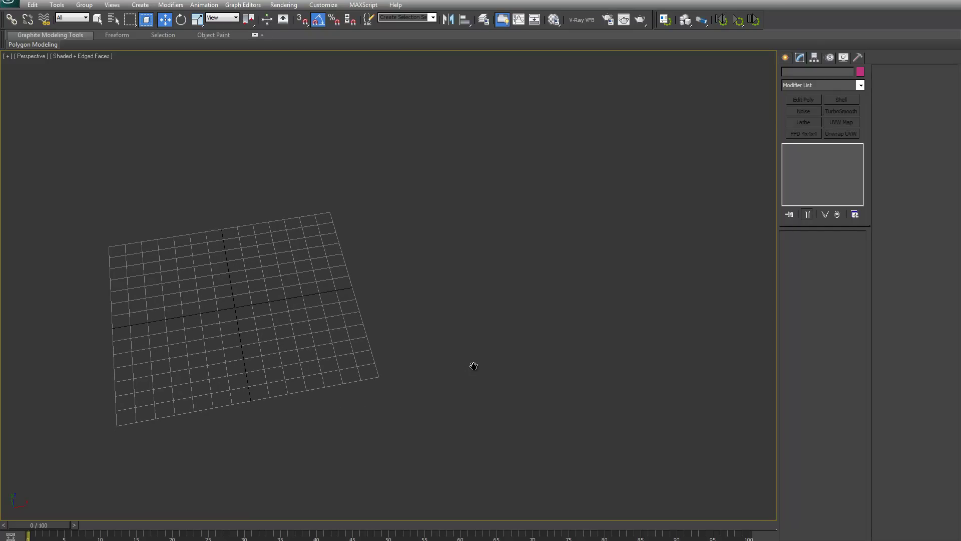
- Open the 3dvance creation tools and try placing a PatternMaker, dismissing the missing-base warning
{"action": "left_click", "coordinate": [786, 61]}
{"action": "left_click", "coordinate": [840, 122]}
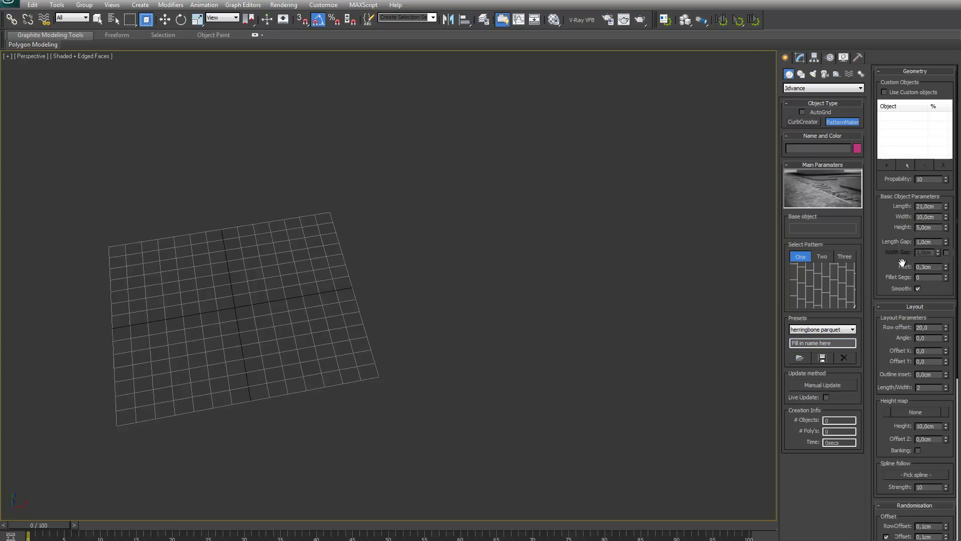
{"action": "left_click", "coordinate": [830, 89]}
{"action": "left_click", "coordinate": [815, 211]}
{"action": "left_click", "coordinate": [532, 315]}
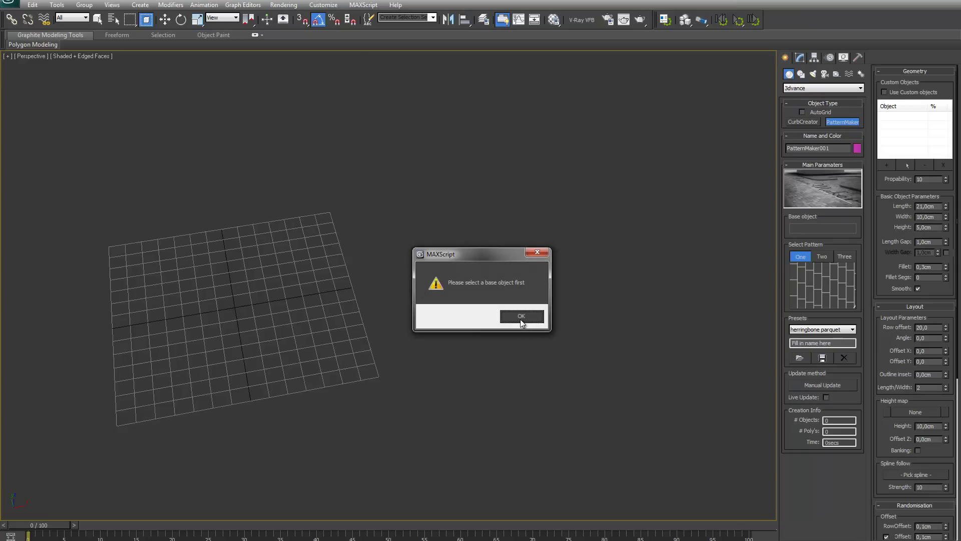
{"action": "left_click", "coordinate": [520, 316]}
- Cancel PatternMaker and draw a Standard Primitives plane, Plane001, beside the grid
{"action": "right_click", "coordinate": [708, 128]}
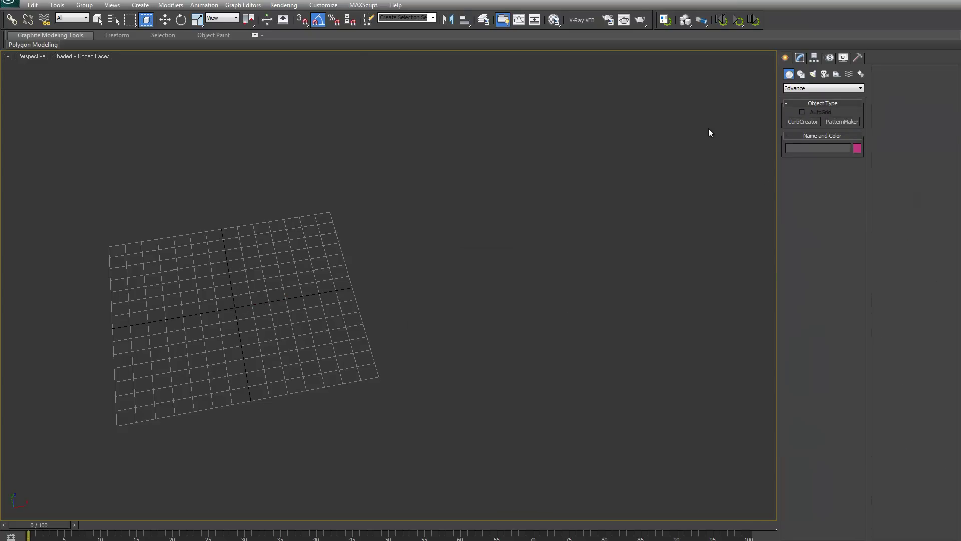
{"action": "left_click", "coordinate": [815, 90]}
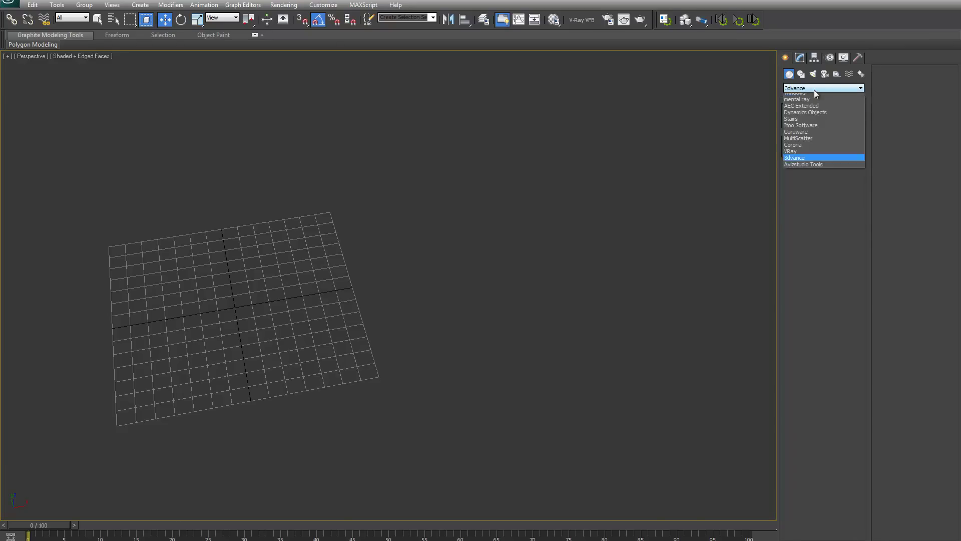
{"action": "left_click", "coordinate": [803, 96]}
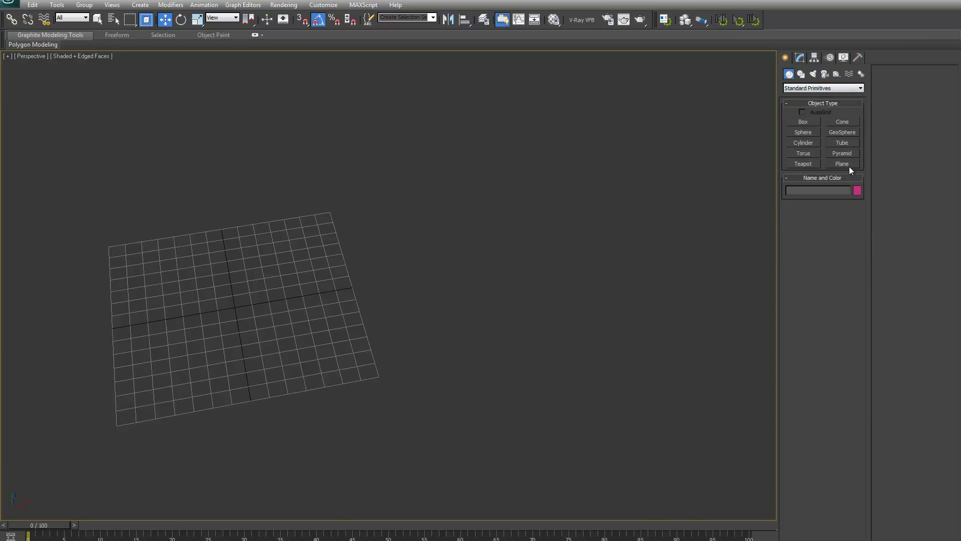
{"action": "left_click", "coordinate": [846, 165]}
{"action": "left_click_drag", "start_coordinate": [434, 380], "coordinate": [533, 173]}
- Return to 3dvance and retry PatternMaker with nothing selected, getting the base-object warning again
{"action": "left_click", "coordinate": [806, 91]}
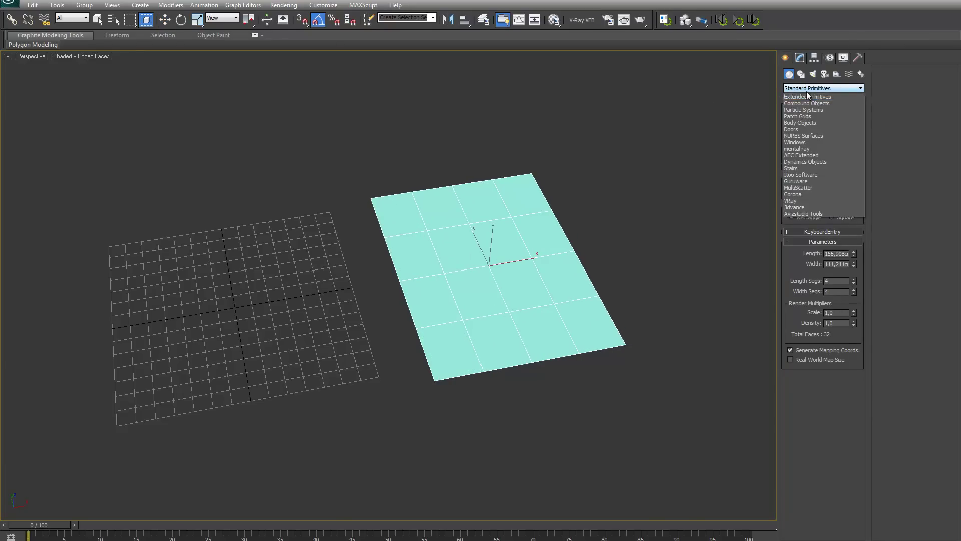
{"action": "left_click", "coordinate": [807, 215]}
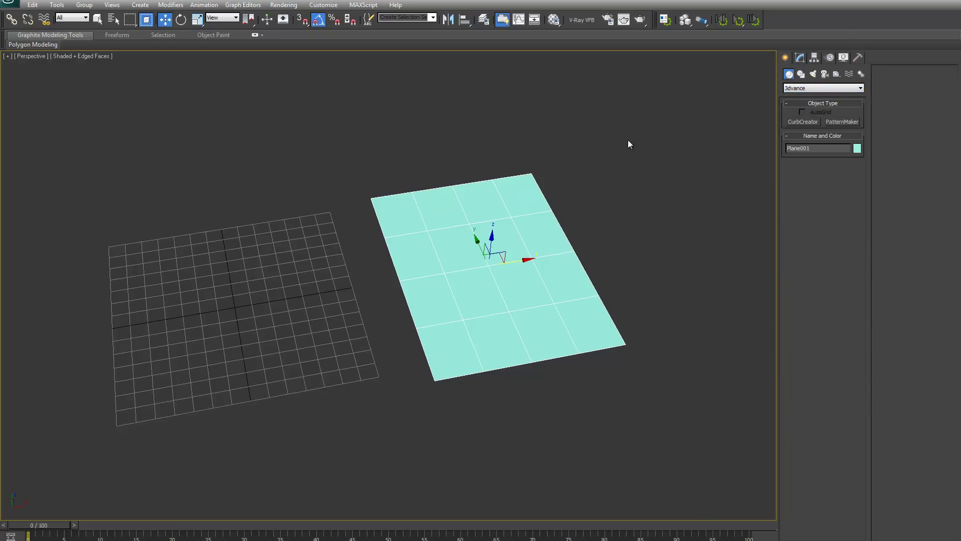
{"action": "left_click", "coordinate": [407, 161]}
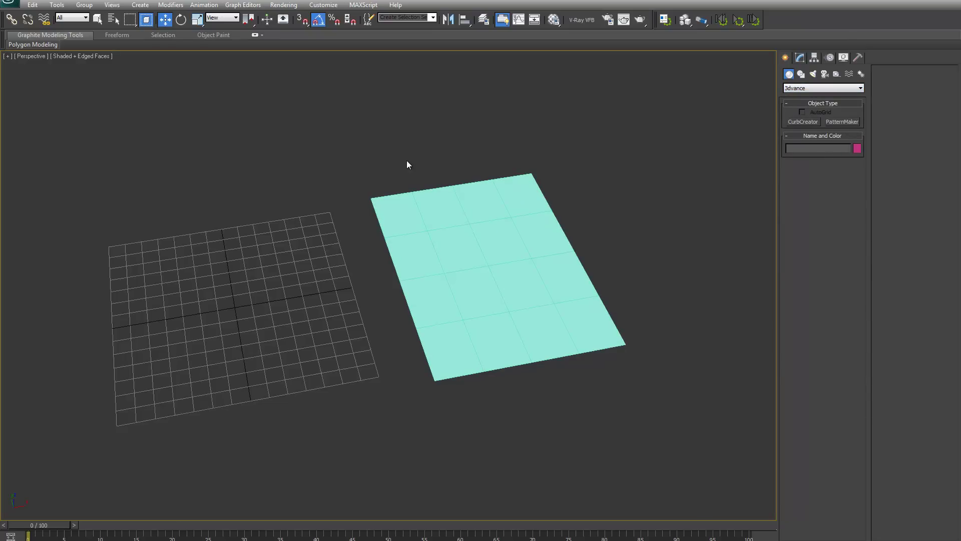
{"action": "left_click", "coordinate": [839, 121]}
{"action": "left_click", "coordinate": [621, 236]}
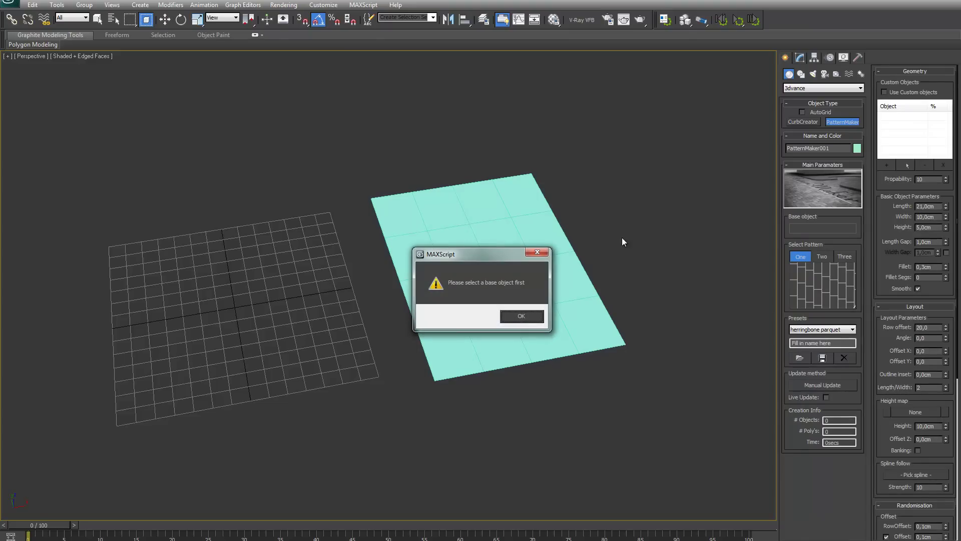
- Create a PatternMaker object with Plane001 picked as its base object
{"action": "left_click", "coordinate": [524, 315]}
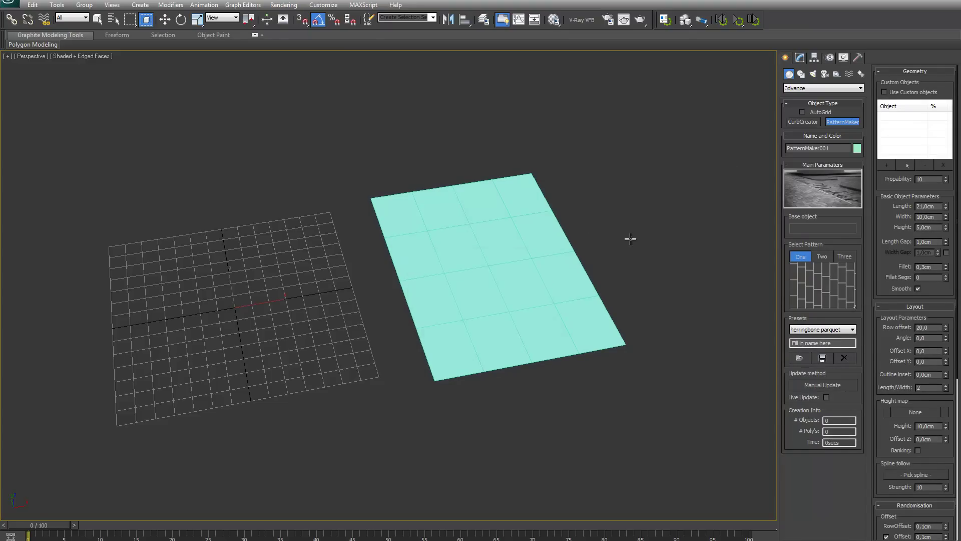
{"action": "key", "text": "w"}
{"action": "left_click", "coordinate": [489, 278]}
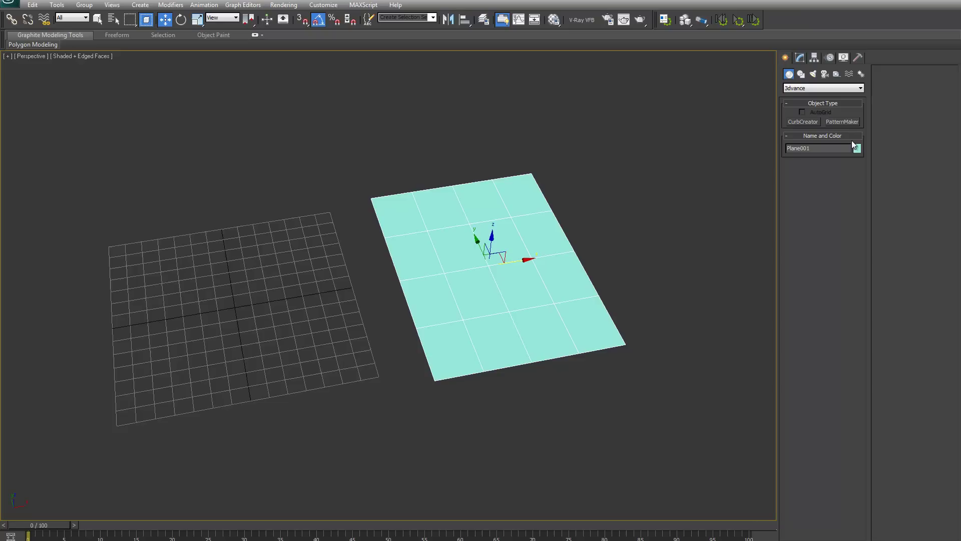
{"action": "left_click", "coordinate": [846, 121]}
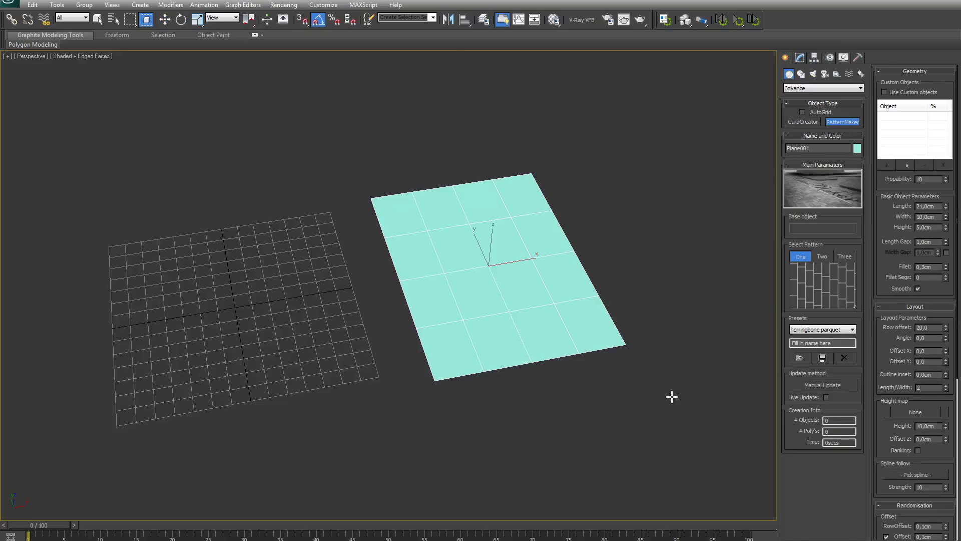
{"action": "left_click", "coordinate": [511, 358]}
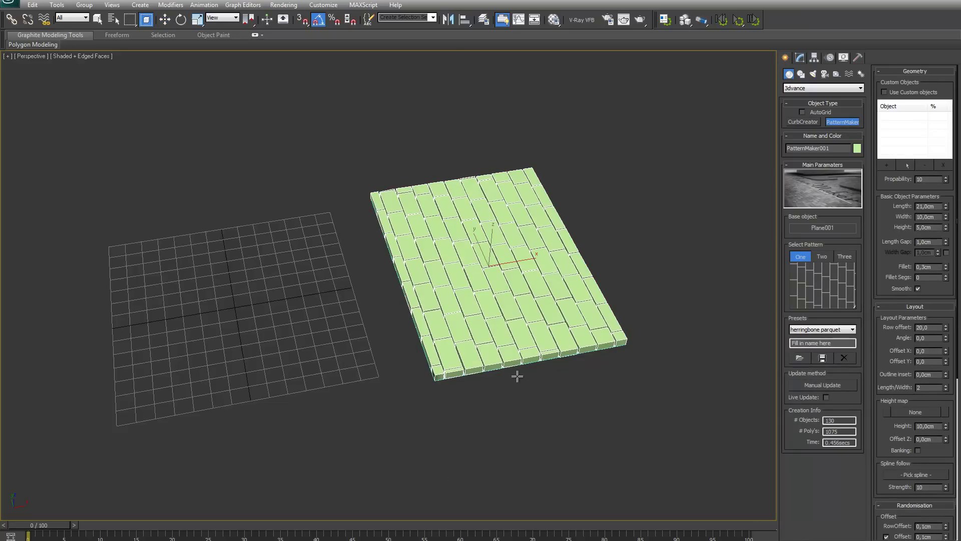
{"action": "left_click", "coordinate": [800, 59]}
{"action": "middle_click_drag", "start_coordinate": [574, 307], "coordinate": [569, 320]}
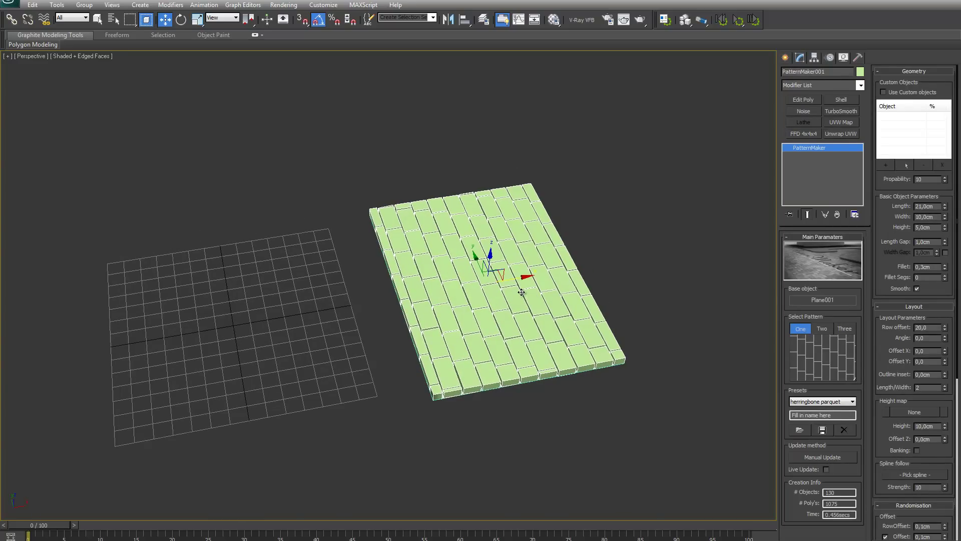
- Rotate Plane001 upright and regenerate the tiles to check they follow it
{"action": "key", "text": "e"}
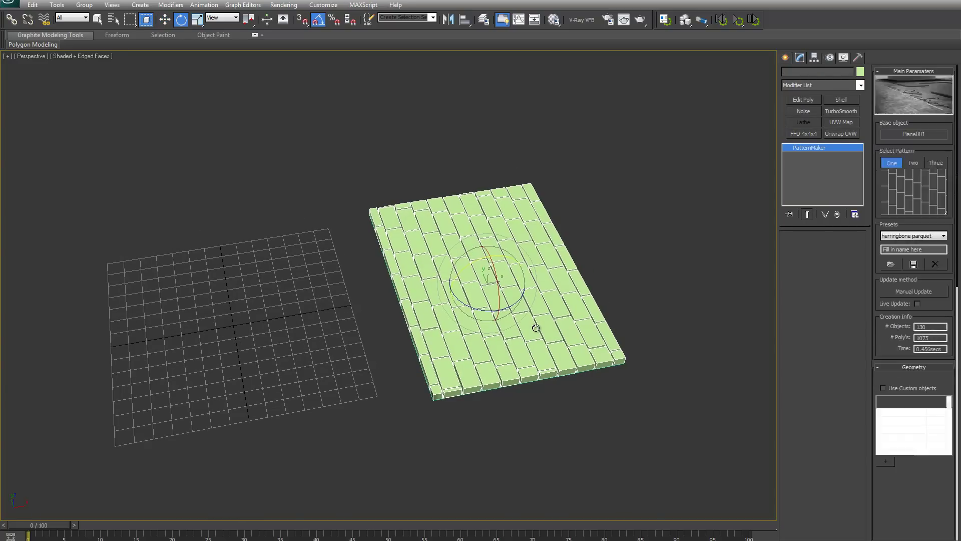
{"action": "left_click", "coordinate": [536, 327]}
{"action": "left_click_drag", "start_coordinate": [513, 276], "coordinate": [587, 319]}
{"action": "left_click", "coordinate": [587, 319]}
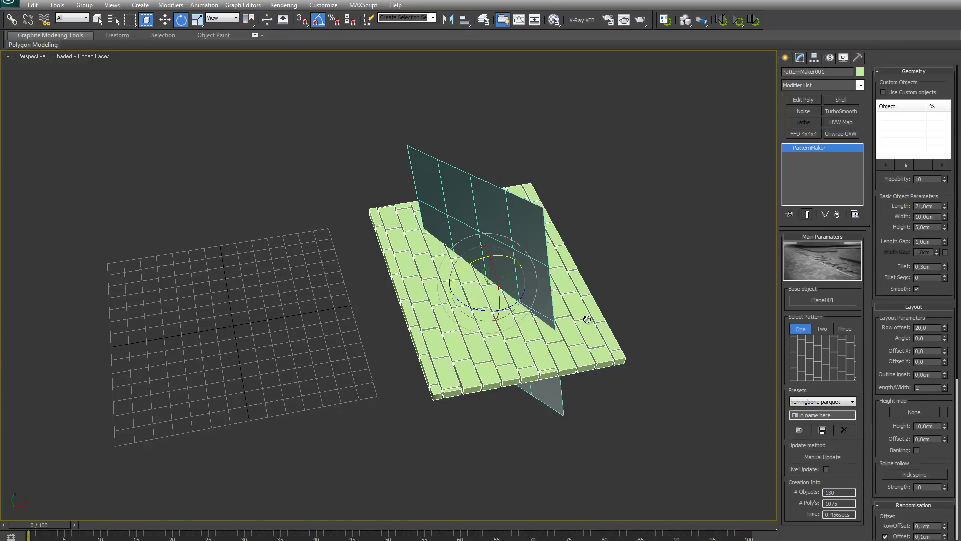
{"action": "left_click", "coordinate": [834, 455]}
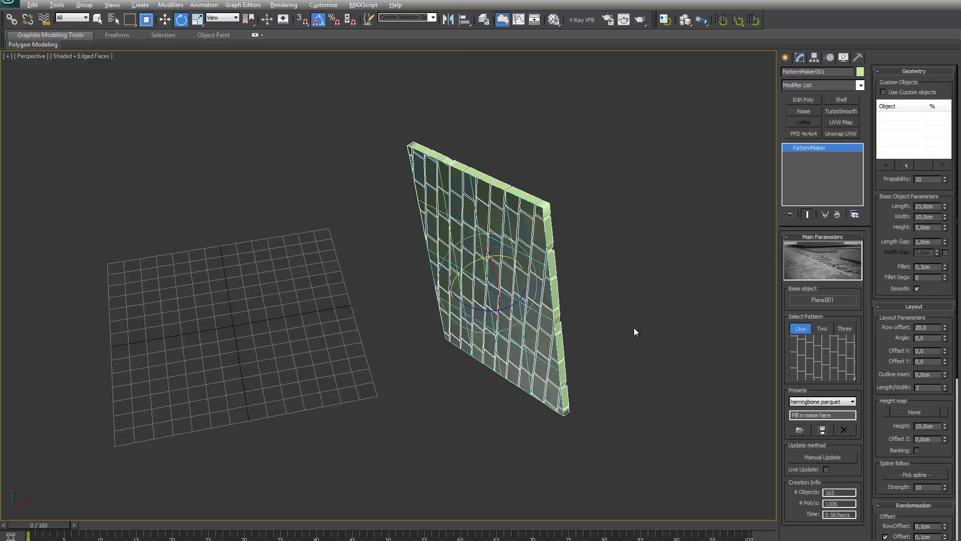
- Undo the plane's rotation and regenerate the tiles flat on the plane
{"action": "middle_click_drag", "start_coordinate": [634, 327], "coordinate": [633, 309], "text": "alt"}
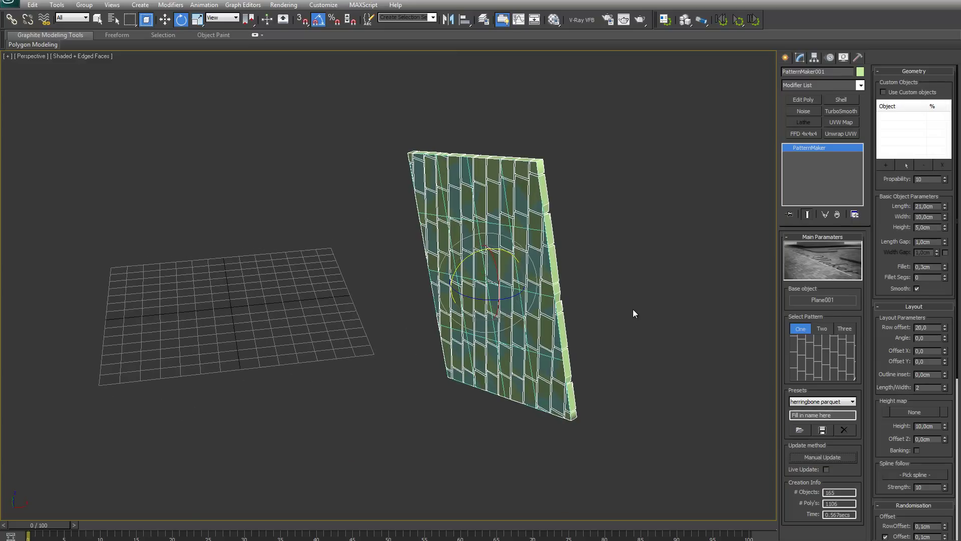
{"action": "key", "text": "ctrl+z"}
{"action": "key", "text": "ctrl+z"}
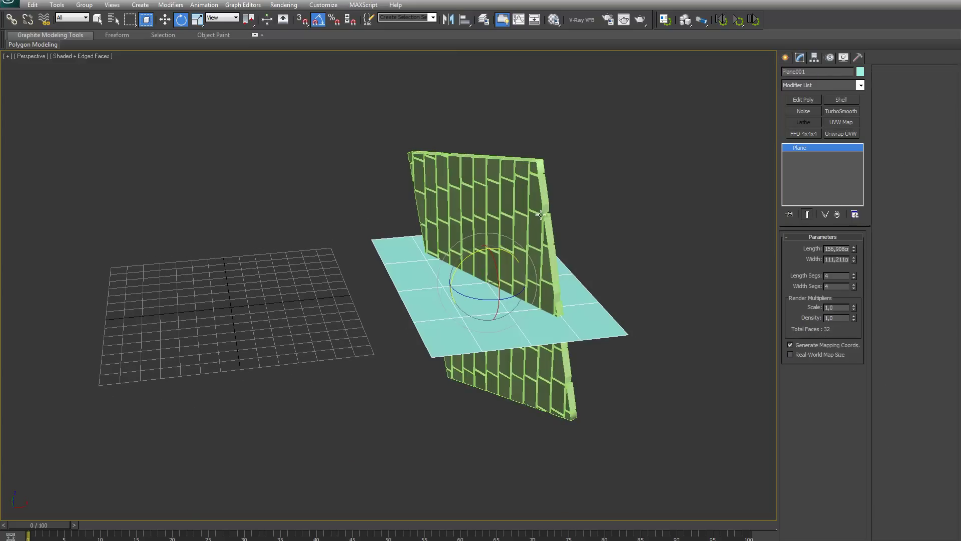
{"action": "left_click", "coordinate": [530, 182]}
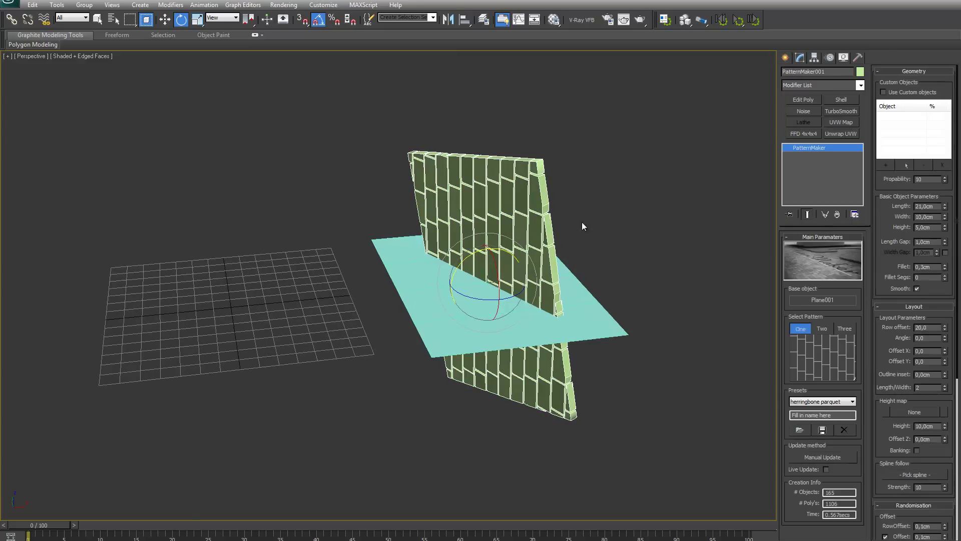
{"action": "left_click", "coordinate": [835, 454]}
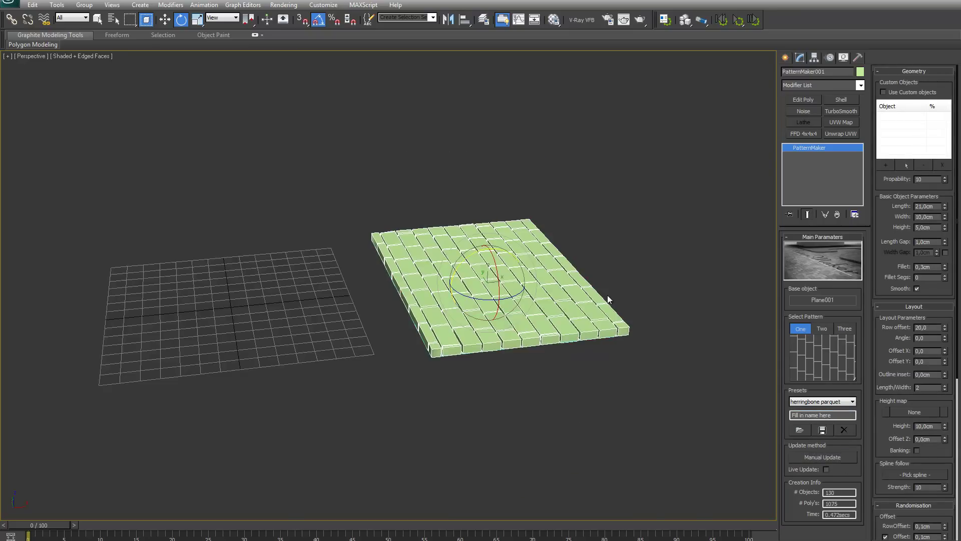
{"action": "middle_click_drag", "start_coordinate": [608, 295], "coordinate": [515, 348]}
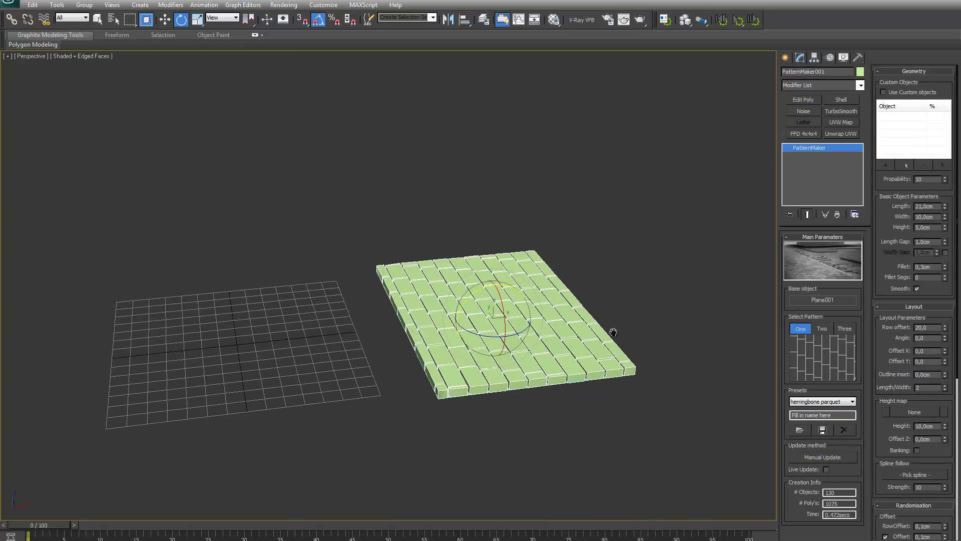
- Add Edit Poly to Plane001 and drag its two left-edge vertices outward to extend it
{"action": "left_click", "coordinate": [532, 361]}
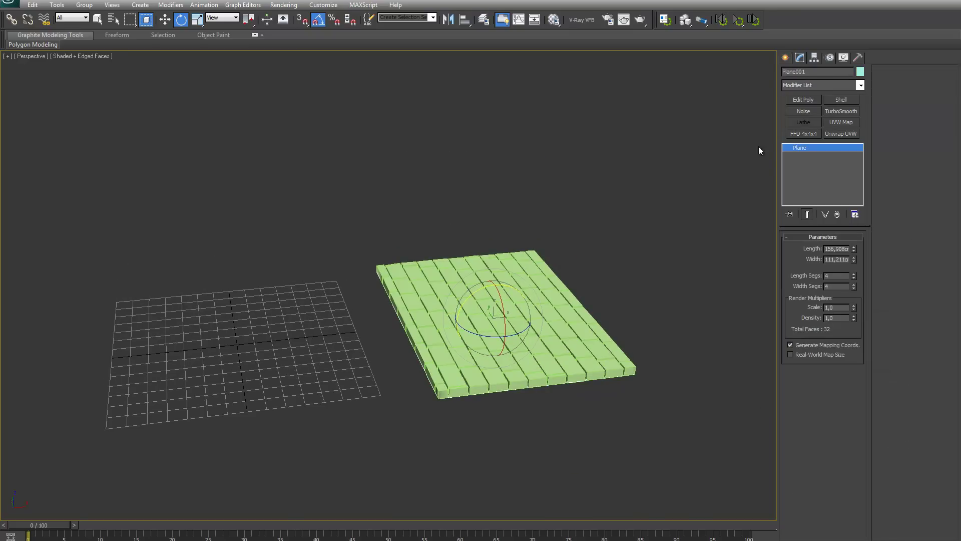
{"action": "left_click", "coordinate": [807, 101]}
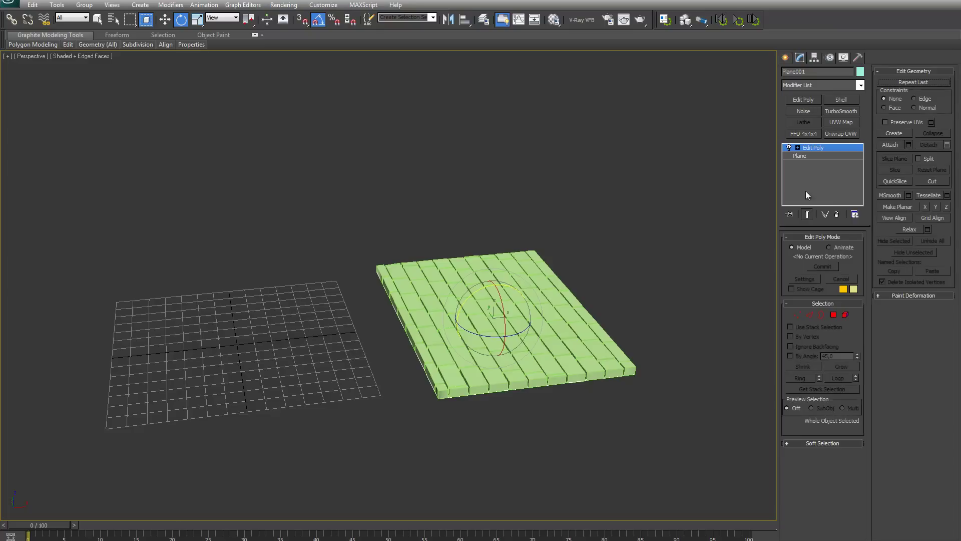
{"action": "left_click", "coordinate": [798, 315]}
{"action": "left_click_drag", "start_coordinate": [432, 359], "coordinate": [434, 360]}
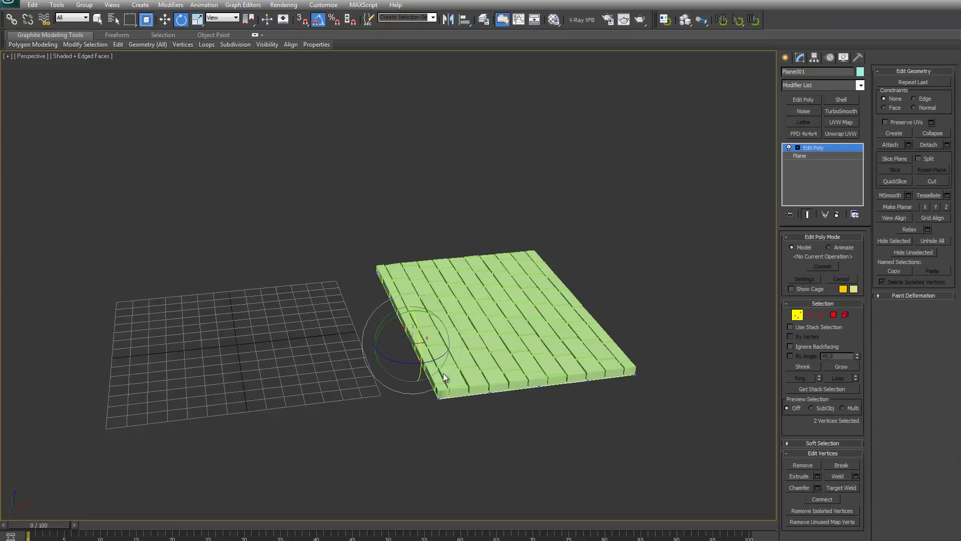
{"action": "key", "text": "w"}
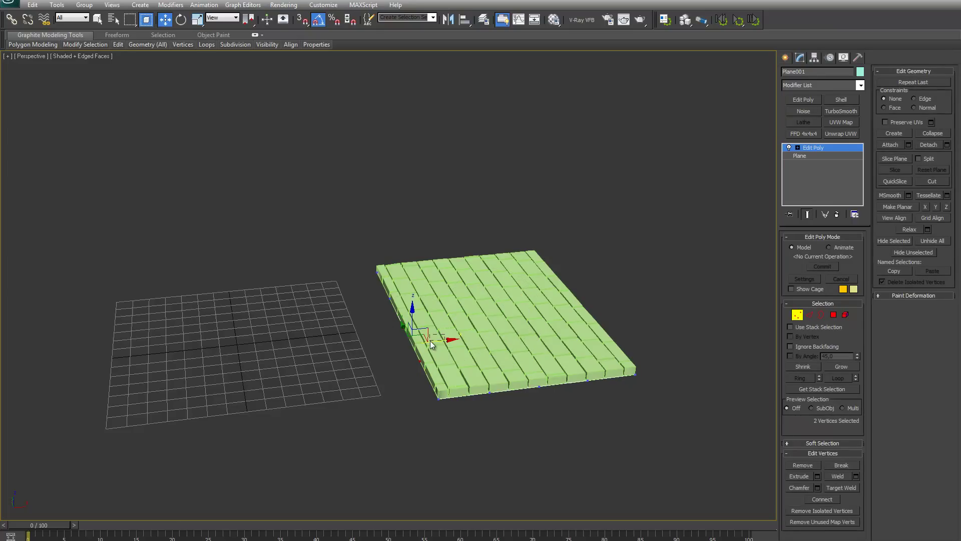
{"action": "left_click_drag", "start_coordinate": [432, 341], "coordinate": [378, 354]}
- Leave Vertex mode and rebuild the tiles over the extended plane
{"action": "left_click", "coordinate": [796, 315]}
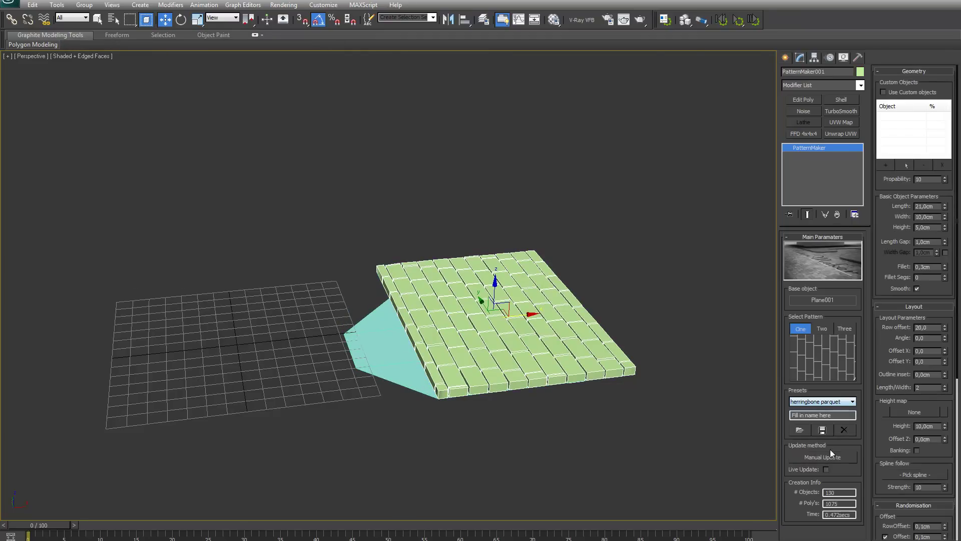
{"action": "left_click", "coordinate": [843, 457]}
{"action": "middle_click_drag", "start_coordinate": [547, 350], "coordinate": [602, 349], "text": "alt"}
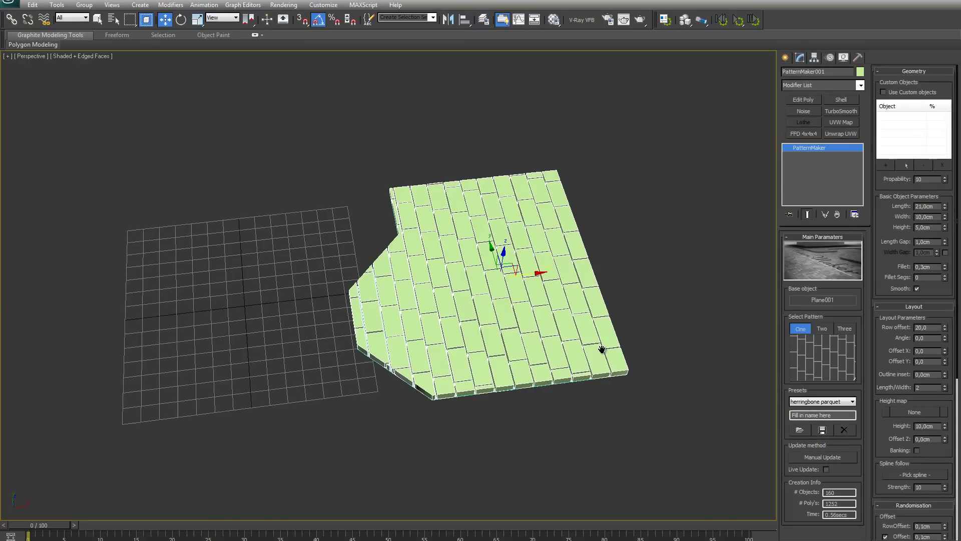
- Browse the tile pattern gallery across pattern slots One, Two and Three
{"action": "left_click", "coordinate": [828, 354]}
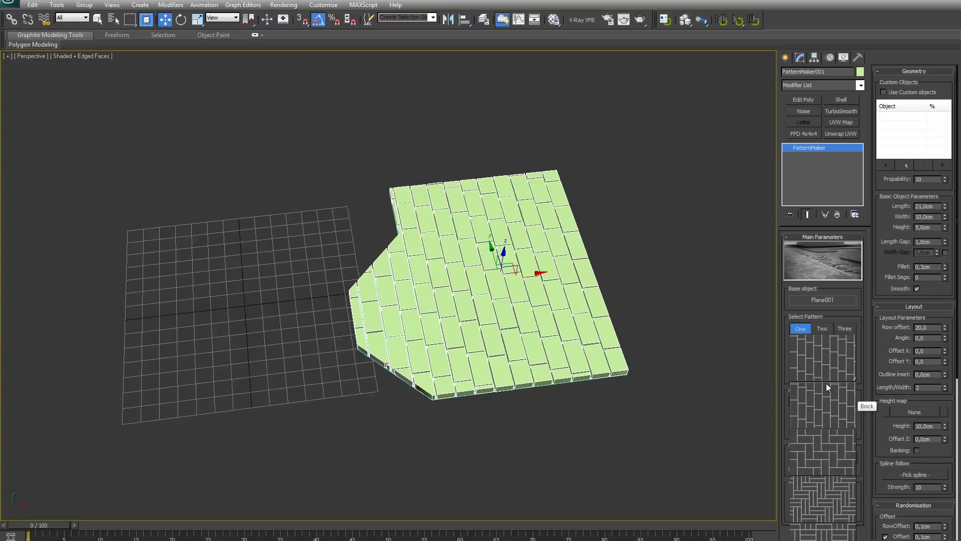
{"action": "left_click", "coordinate": [812, 348]}
{"action": "left_click", "coordinate": [821, 328]}
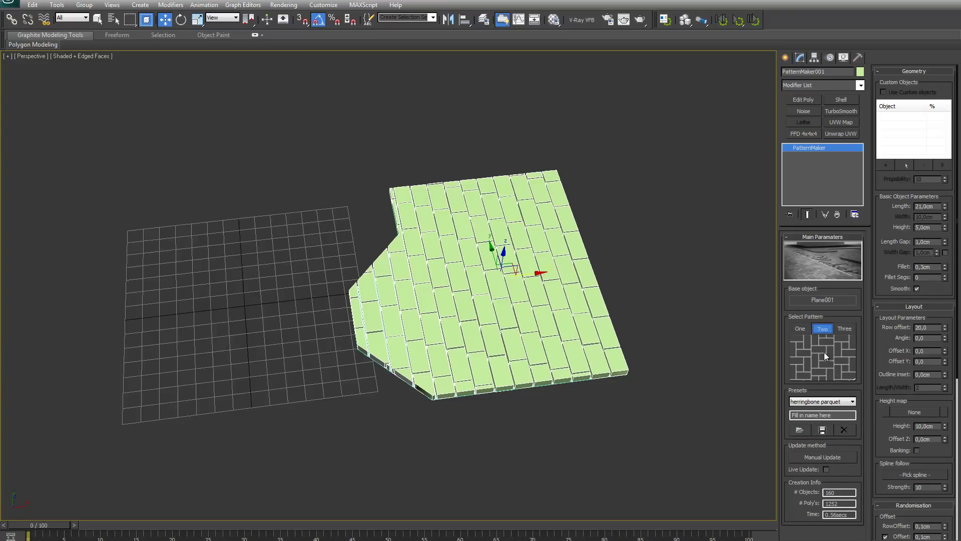
{"action": "left_click", "coordinate": [828, 361]}
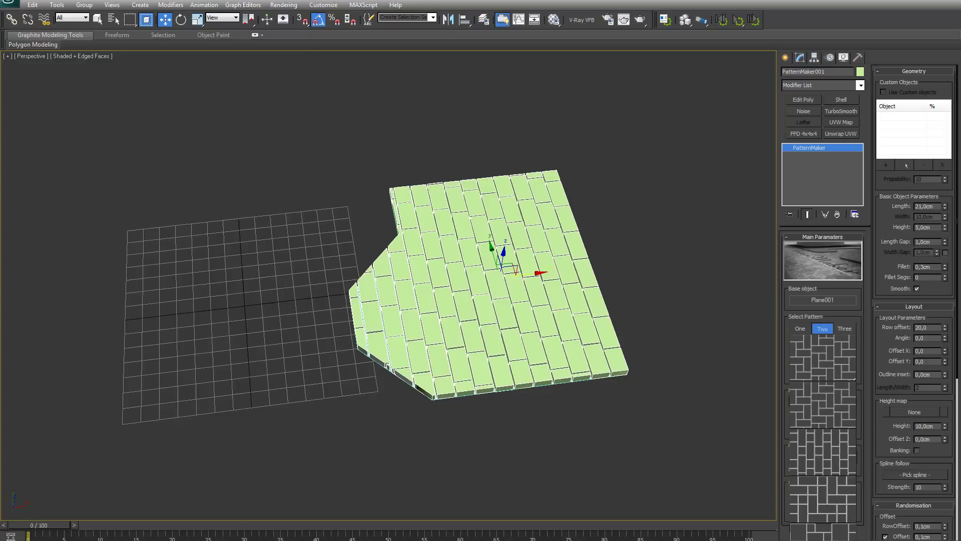
{"action": "left_click", "coordinate": [829, 364]}
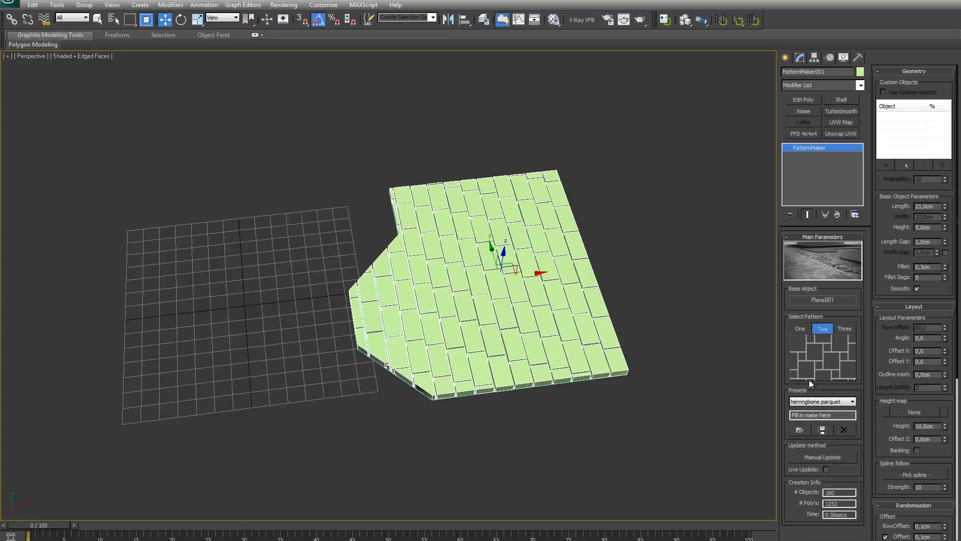
{"action": "left_click", "coordinate": [845, 328]}
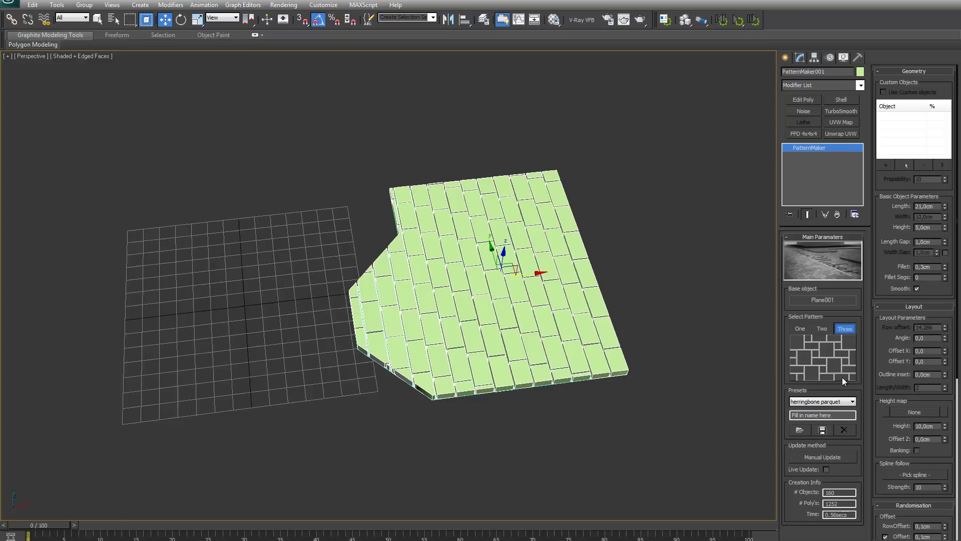
- Assign the Herringbone inserted pattern to pattern slot Two
{"action": "left_click", "coordinate": [823, 329]}
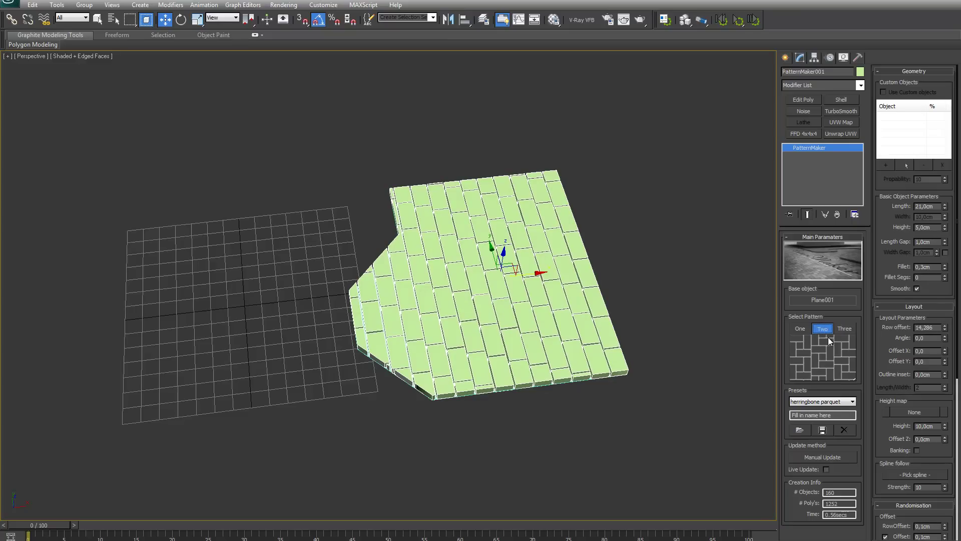
{"action": "left_click", "coordinate": [814, 365]}
{"action": "left_click", "coordinate": [827, 509]}
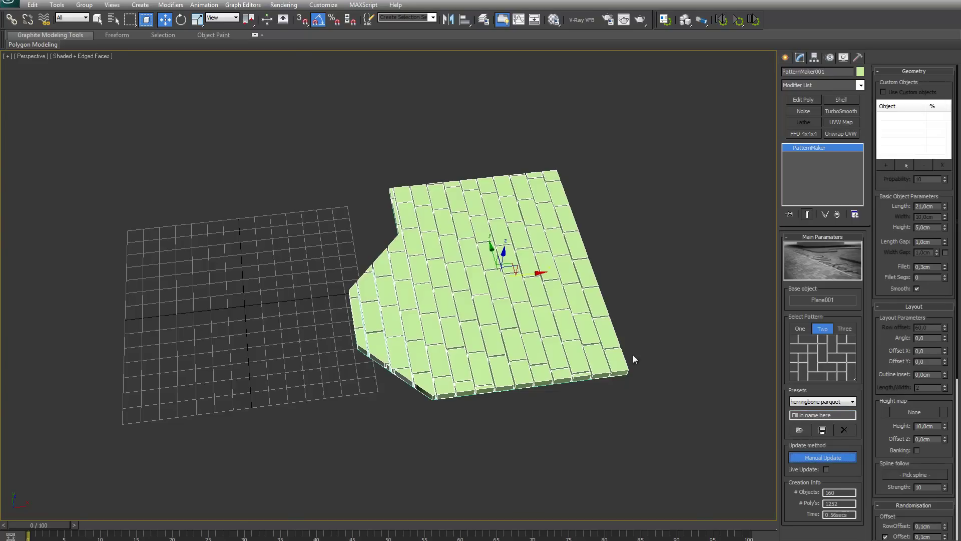
{"action": "scroll", "coordinate": [562, 367], "scroll_direction": "up", "scroll_amount": 3}
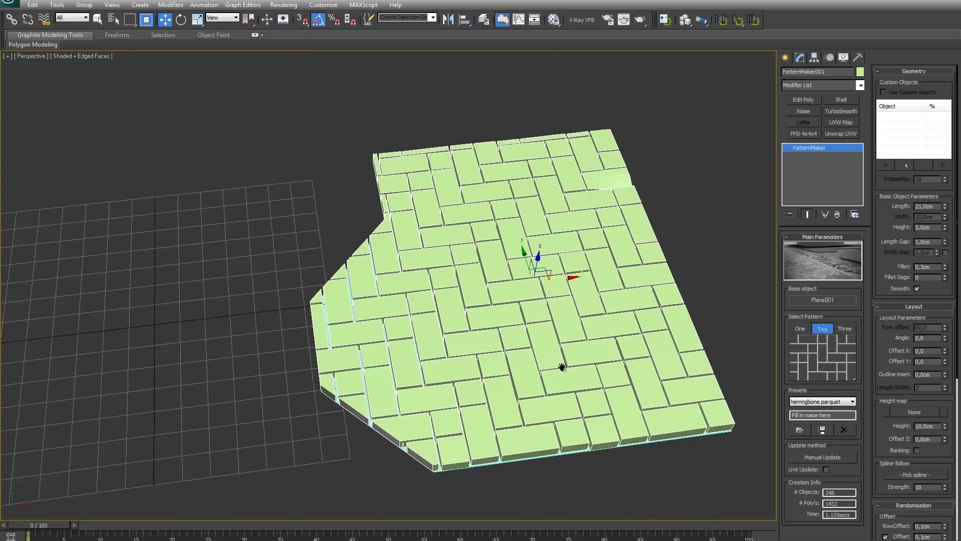
- Set the PatternMaker floor's object colour to red
{"action": "left_click", "coordinate": [860, 71]}
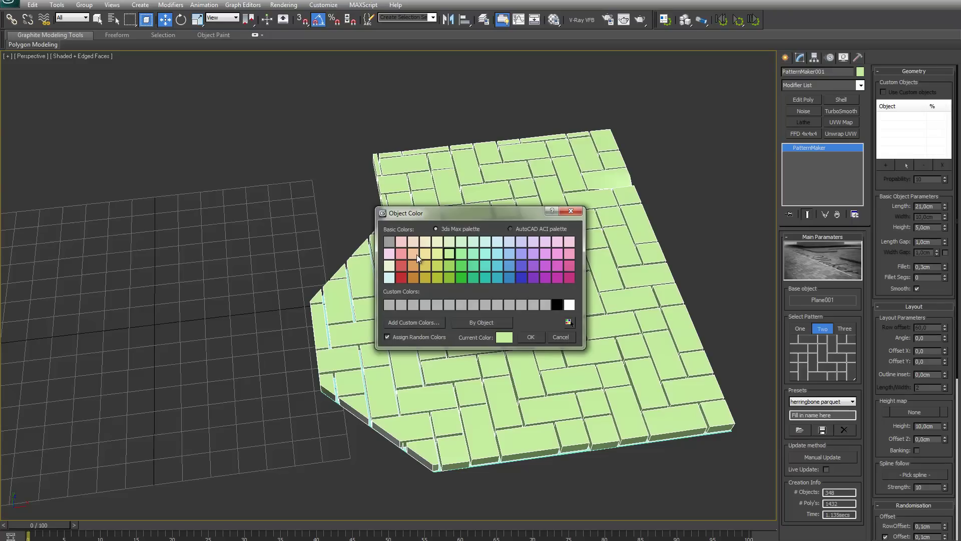
{"action": "left_click", "coordinate": [402, 276]}
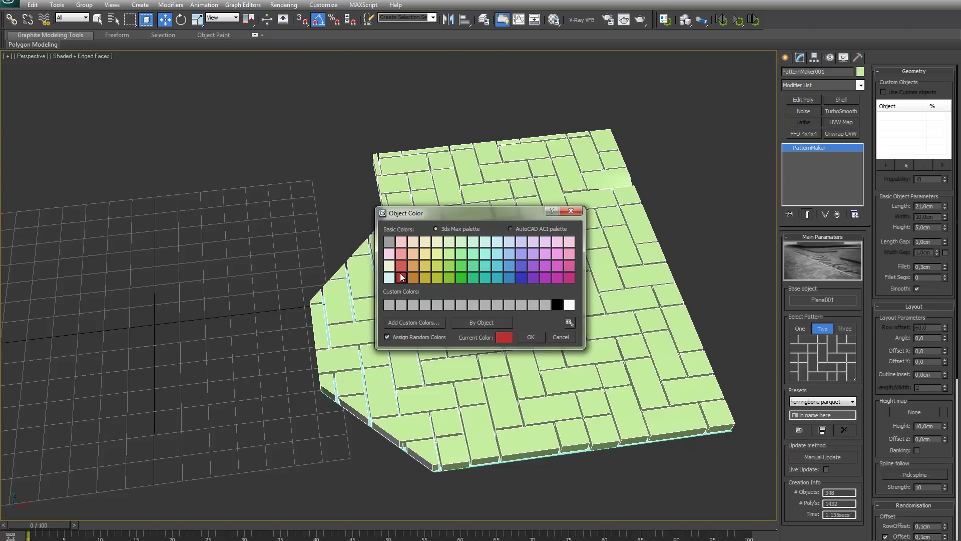
{"action": "left_click", "coordinate": [532, 338]}
{"action": "middle_click_drag", "start_coordinate": [588, 369], "coordinate": [573, 372]}
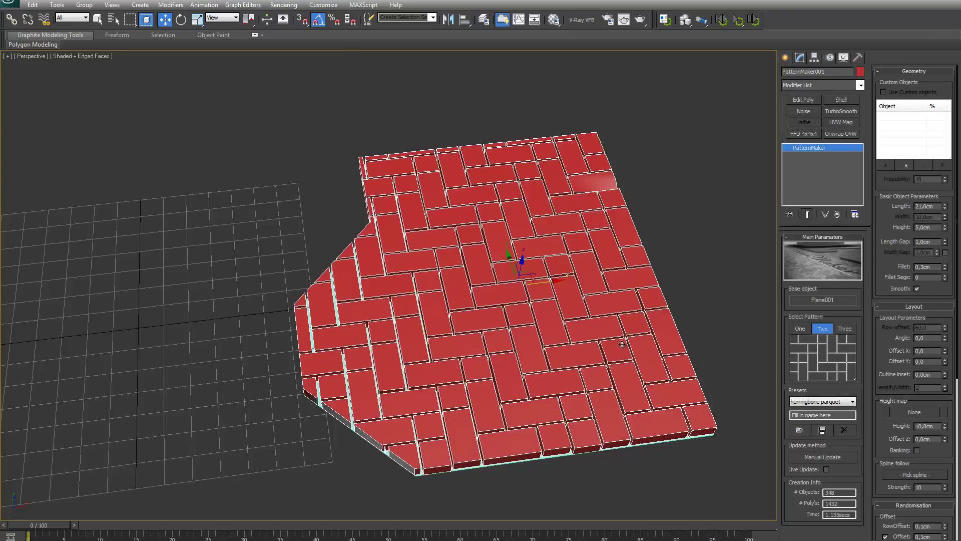
{"action": "middle_click_drag", "start_coordinate": [551, 370], "coordinate": [507, 365]}
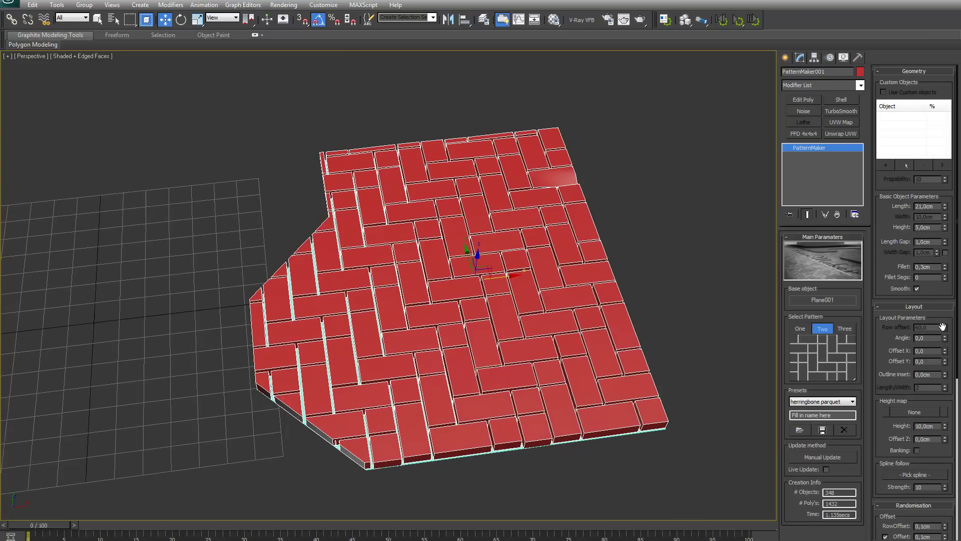
- Switch to pattern slot One and rebuild the floor, giving 260 tiles
{"action": "left_click", "coordinate": [800, 329]}
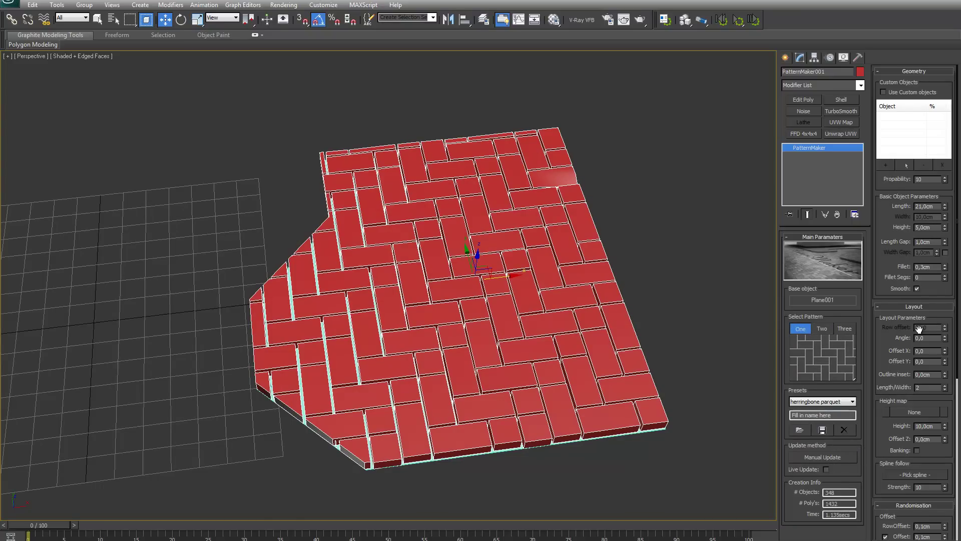
{"action": "left_click", "coordinate": [834, 454]}
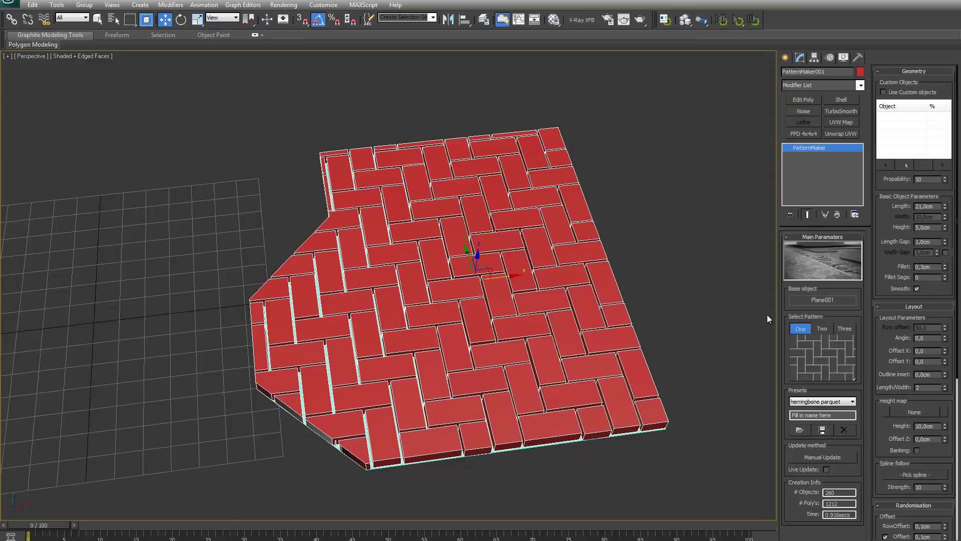
- Use pattern Three with tile length 40, height 1 and length gap 2, then rebuild
{"action": "left_click", "coordinate": [846, 331]}
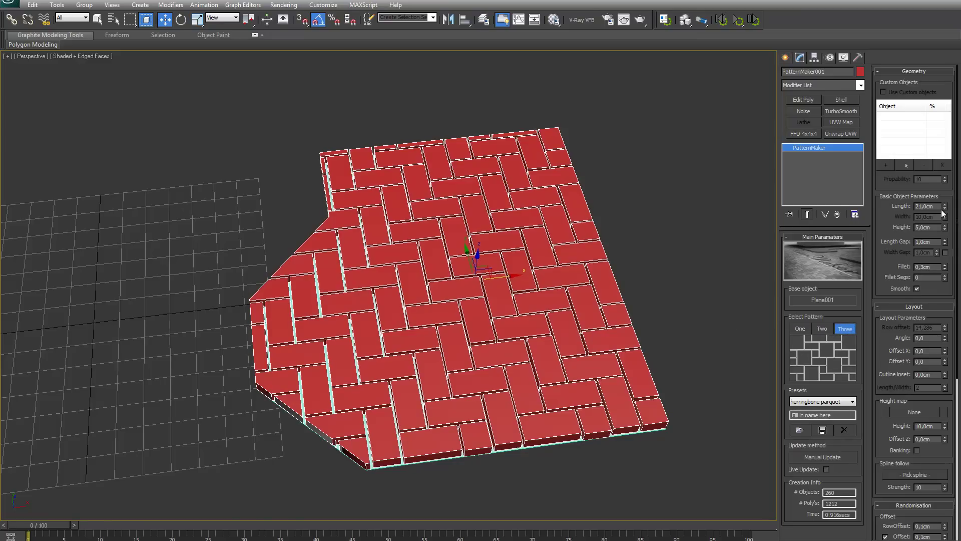
{"action": "left_click", "coordinate": [926, 206]}
{"action": "type", "text": "40"}
{"action": "key", "text": "Tab"}
{"action": "type", "text": "1"}
{"action": "key", "text": "Tab"}
{"action": "type", "text": "2"}
{"action": "key", "text": "Return"}
{"action": "left_click", "coordinate": [837, 456]}
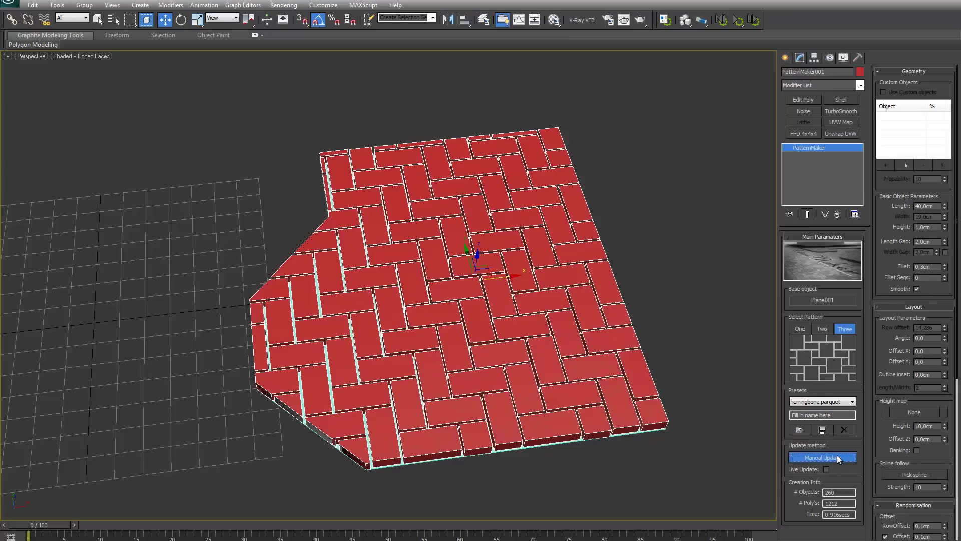
- Save the current tile settings as the preset 'testpreset'
{"action": "left_click", "coordinate": [842, 414]}
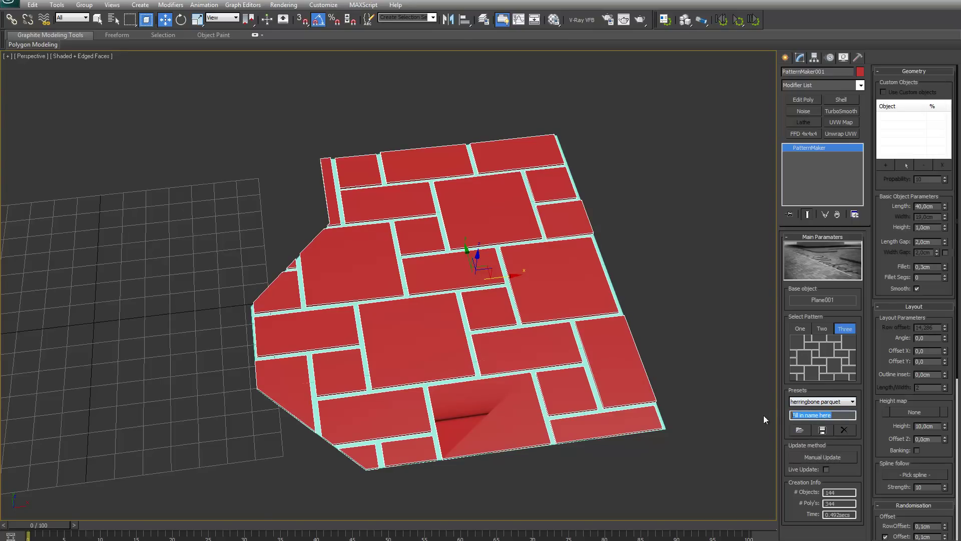
{"action": "type", "text": "testpreset"}
{"action": "left_click", "coordinate": [828, 403]}
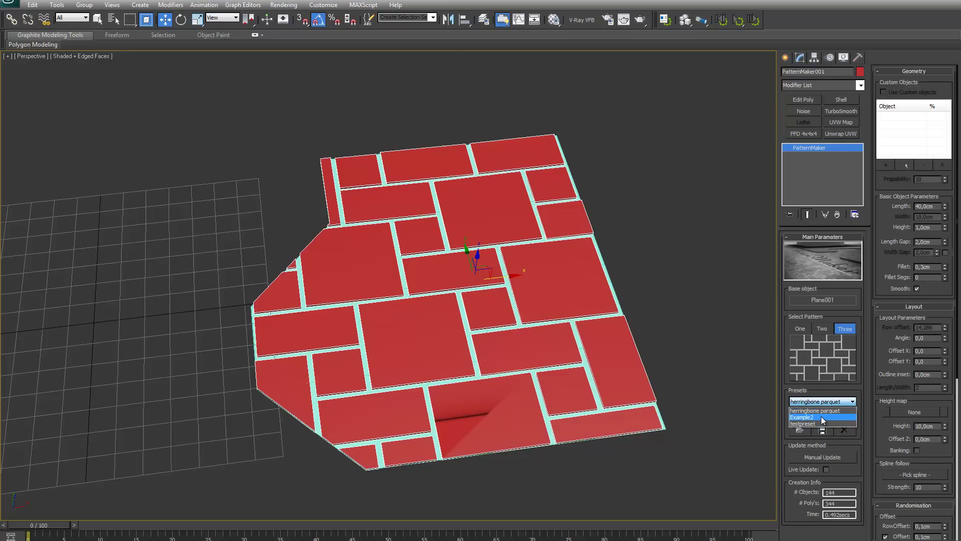
{"action": "left_click", "coordinate": [812, 423]}
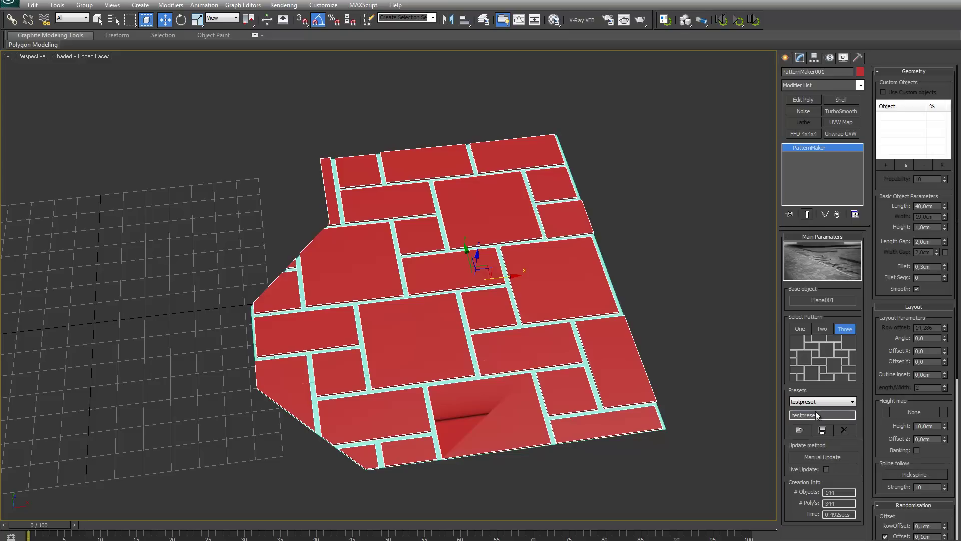
{"action": "left_click", "coordinate": [849, 429]}
{"action": "left_click", "coordinate": [830, 402]}
{"action": "left_click", "coordinate": [826, 409]}
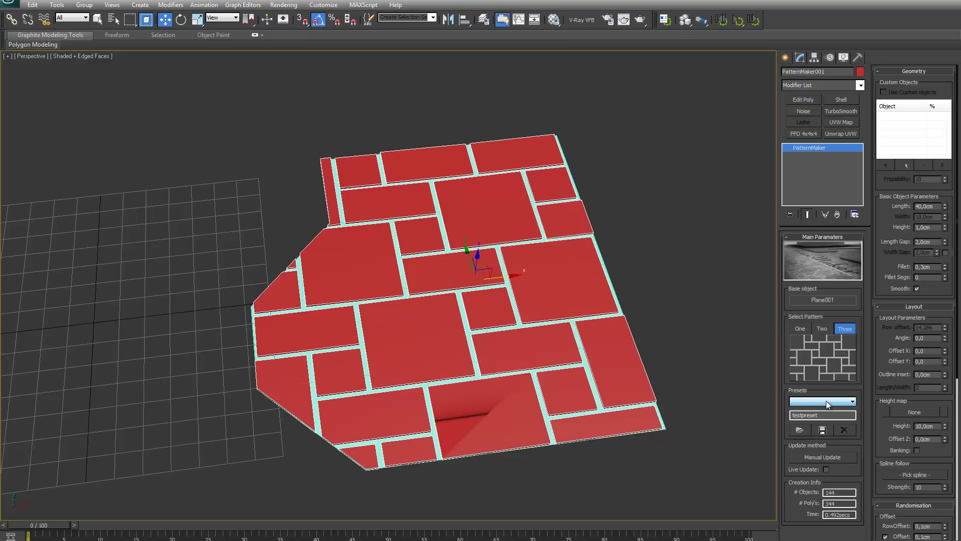
{"action": "left_click", "coordinate": [822, 429]}
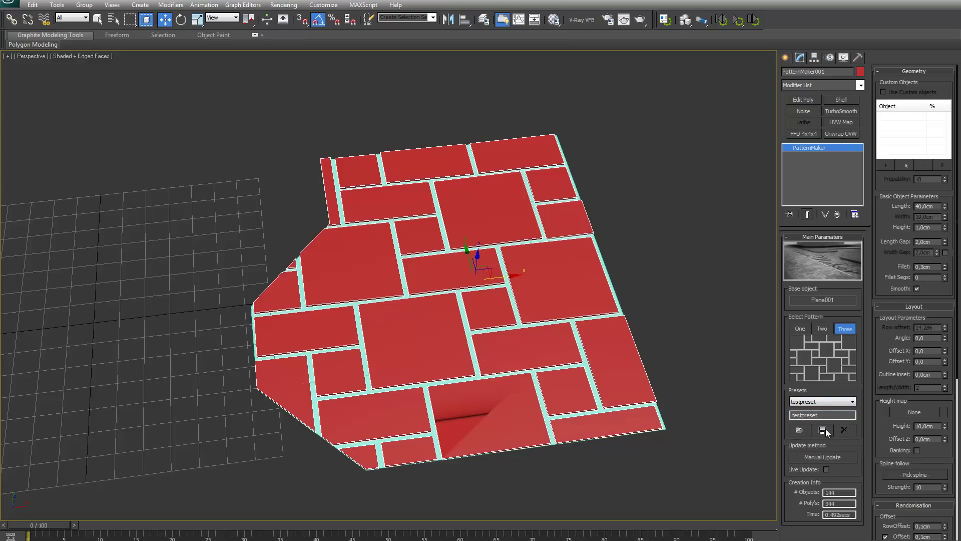
{"action": "left_click", "coordinate": [829, 402]}
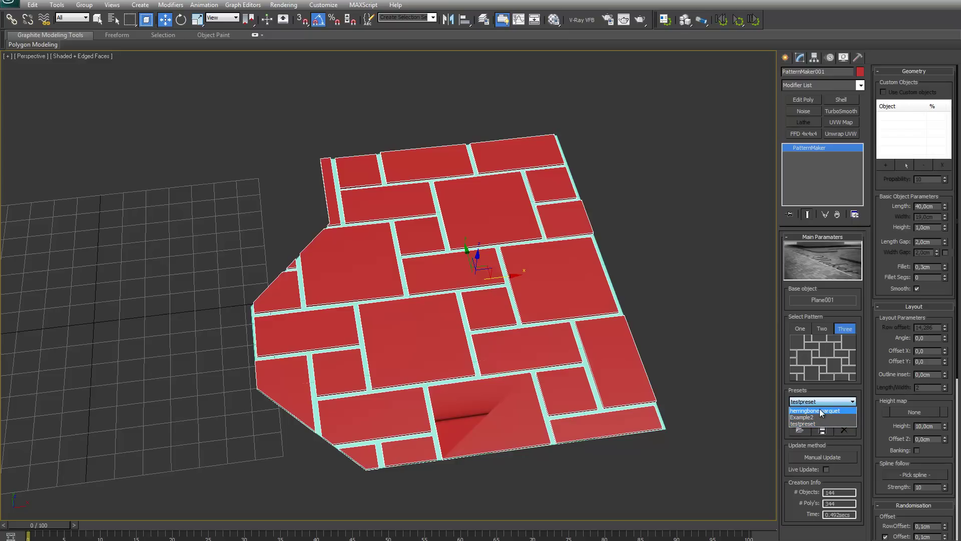
- Load the herringbone parquet preset and rebuild the floor
{"action": "left_click", "coordinate": [819, 410]}
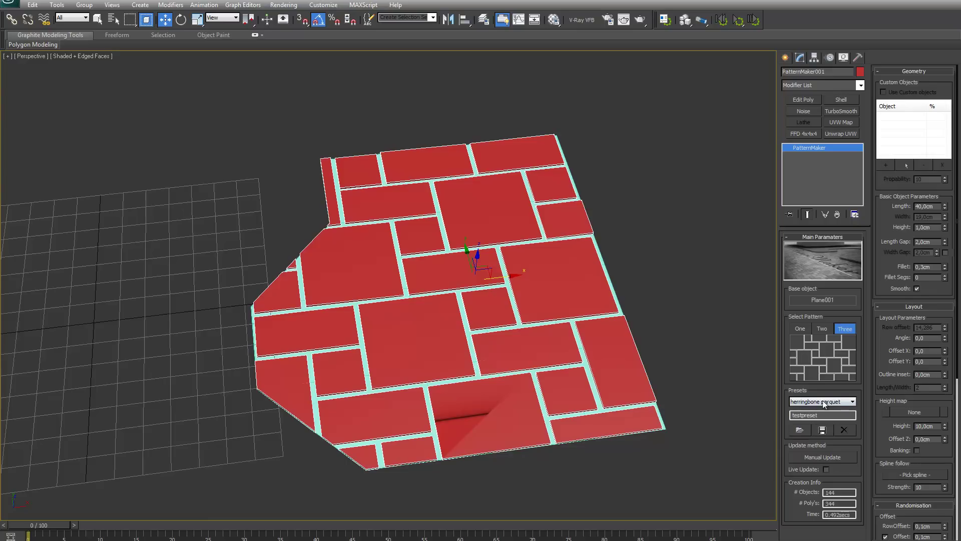
{"action": "left_click", "coordinate": [795, 432]}
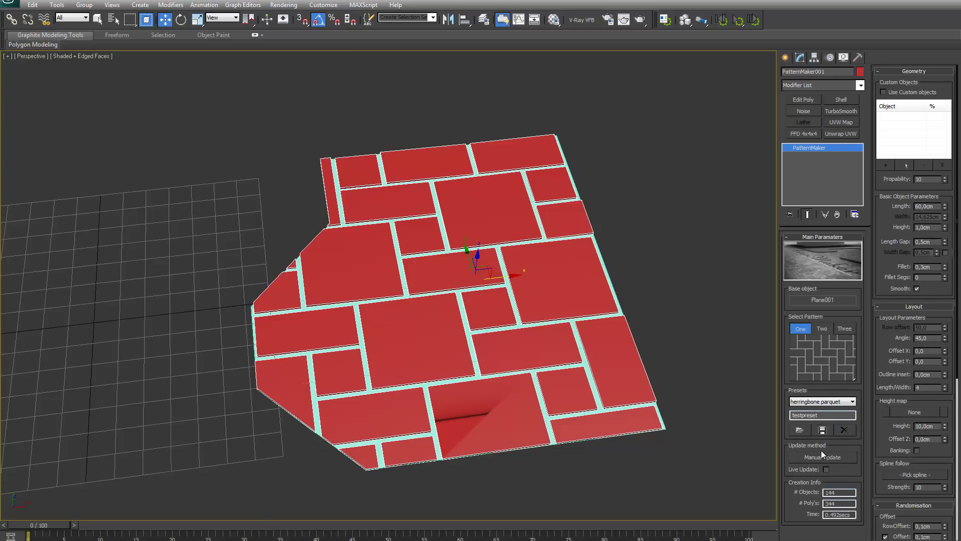
{"action": "left_click", "coordinate": [832, 456]}
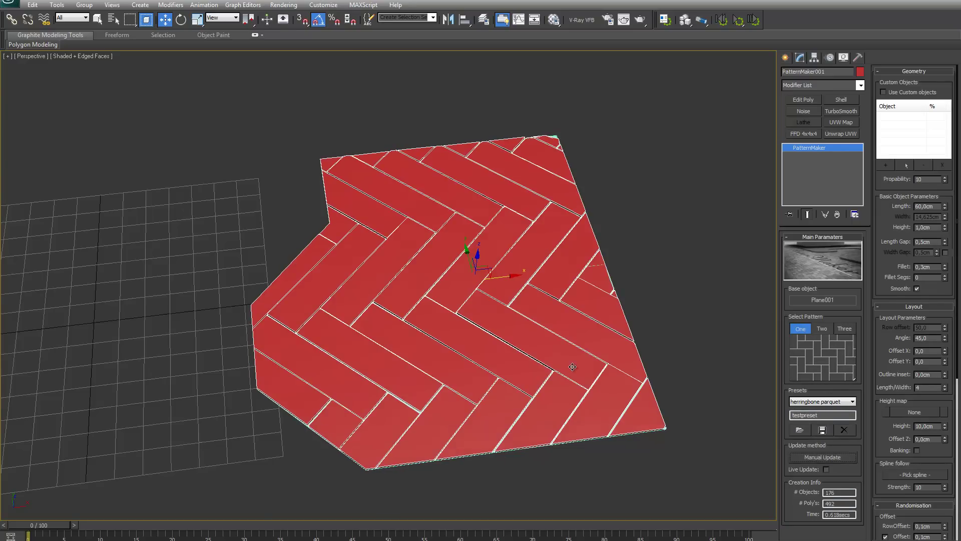
{"action": "middle_click_drag", "start_coordinate": [573, 367], "coordinate": [516, 342]}
{"action": "scroll", "coordinate": [519, 332], "scroll_direction": "up", "scroll_amount": 3}
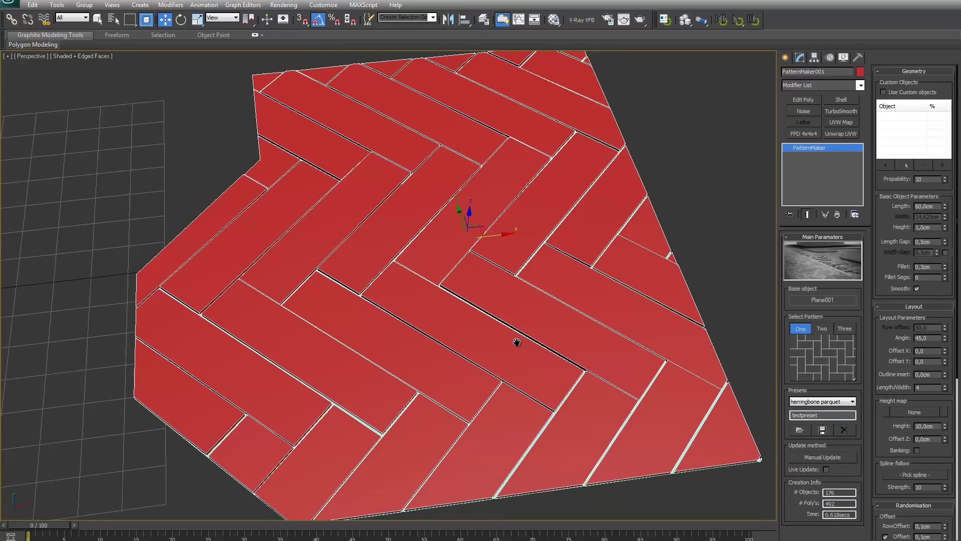
{"action": "scroll", "coordinate": [517, 343], "scroll_direction": "down", "scroll_amount": 3}
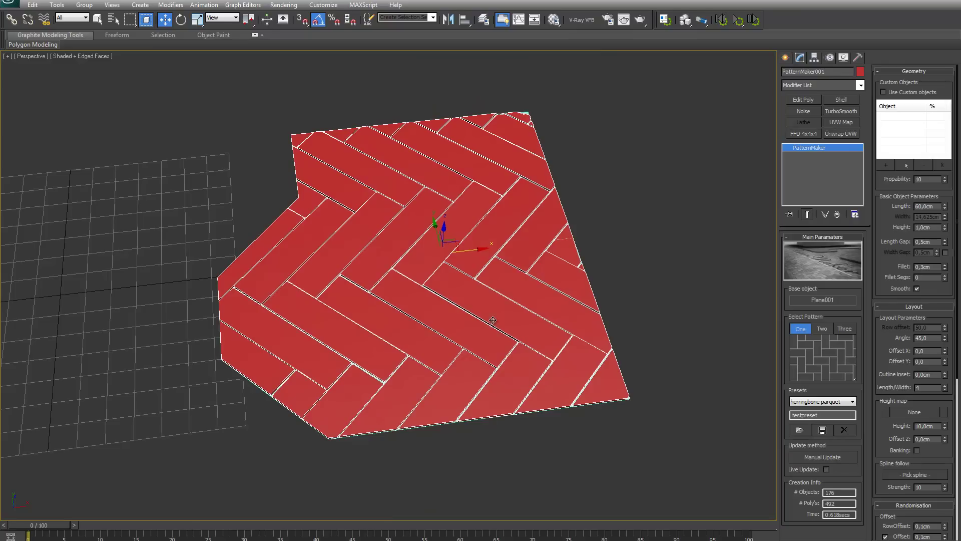
- Load the testpreset preset and rebuild the floor with its settings
{"action": "left_click", "coordinate": [826, 402]}
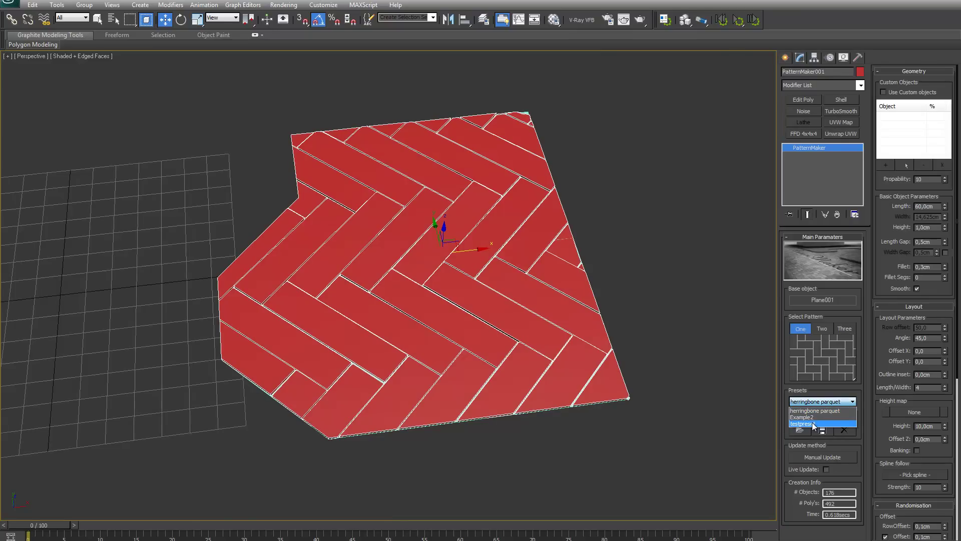
{"action": "left_click", "coordinate": [811, 423]}
{"action": "left_click", "coordinate": [800, 431]}
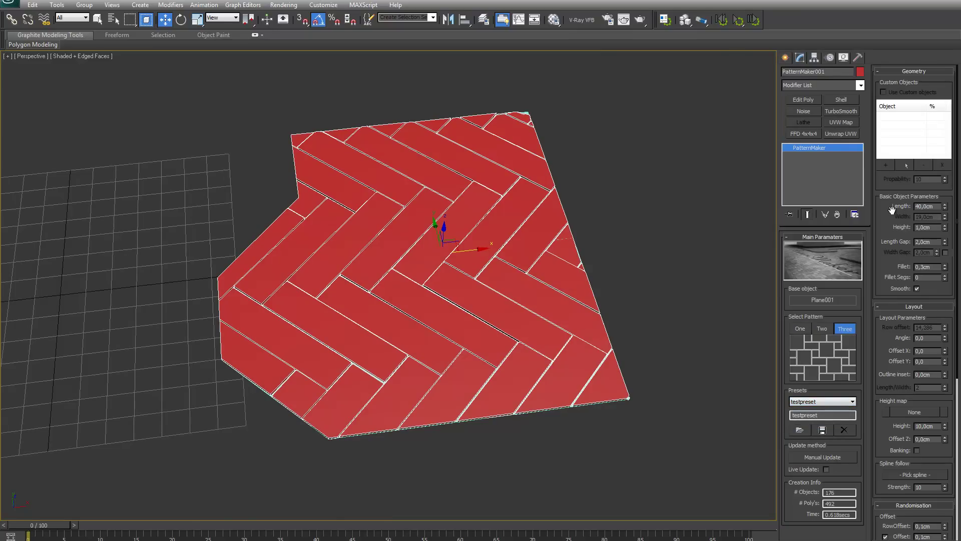
{"action": "left_click", "coordinate": [840, 458]}
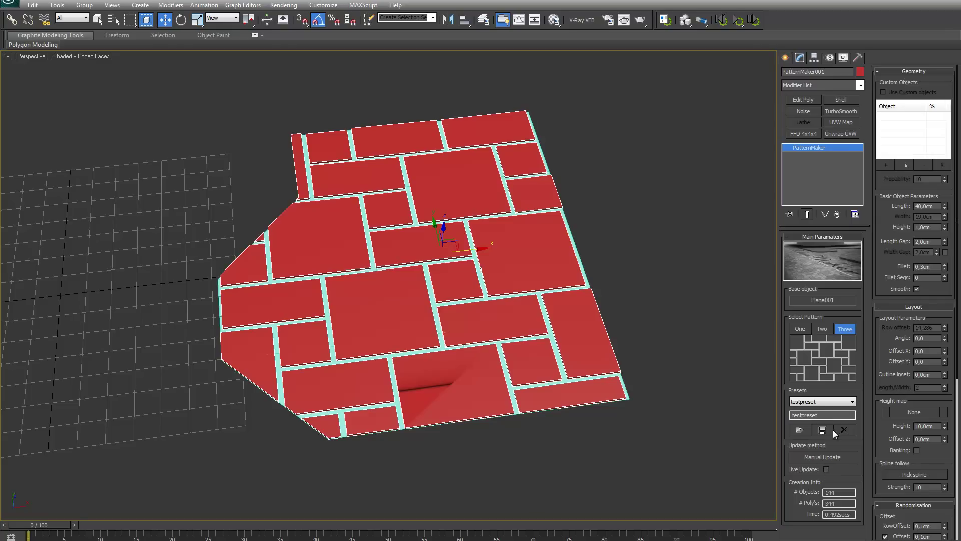
- With Live Update on, shorten the tile length from 40 to 32.2 cm, then disable it
{"action": "middle_click_drag", "start_coordinate": [453, 301], "coordinate": [435, 271]}
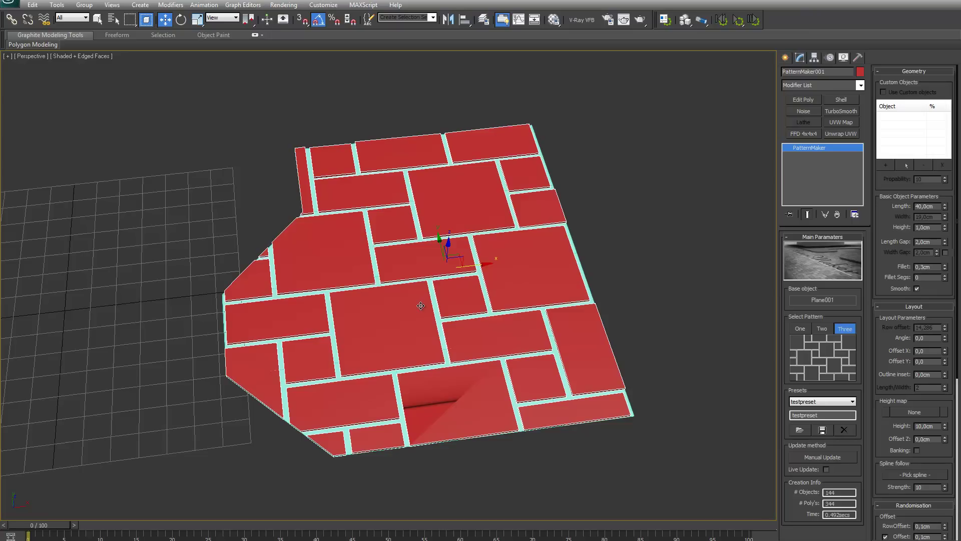
{"action": "left_click", "coordinate": [827, 470]}
{"action": "left_click_drag", "start_coordinate": [943, 206], "coordinate": [945, 248]}
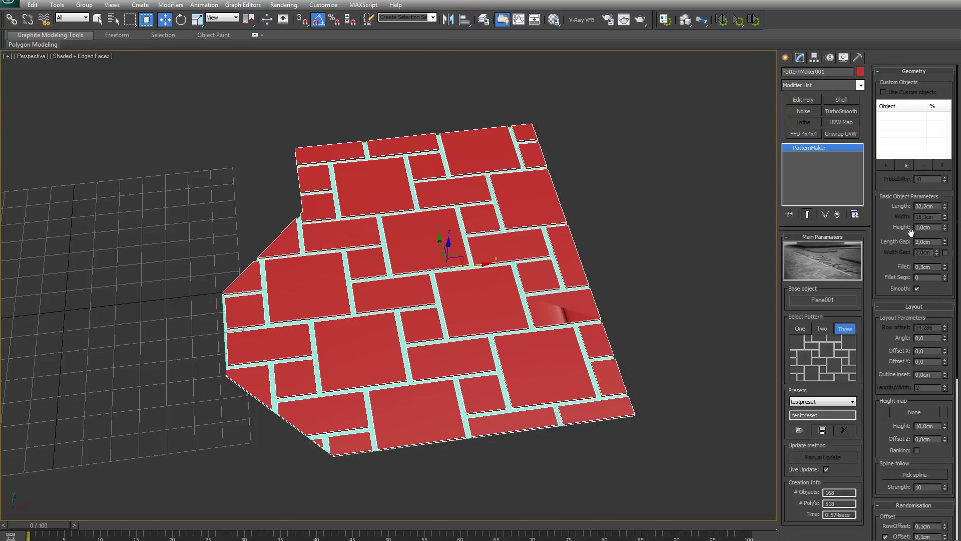
{"action": "left_click", "coordinate": [826, 470]}
- Switch the PatternMaker settings to pattern Two and choose a different layout with Row offset 80,0
{"action": "middle_click_drag", "start_coordinate": [617, 356], "coordinate": [554, 359]}
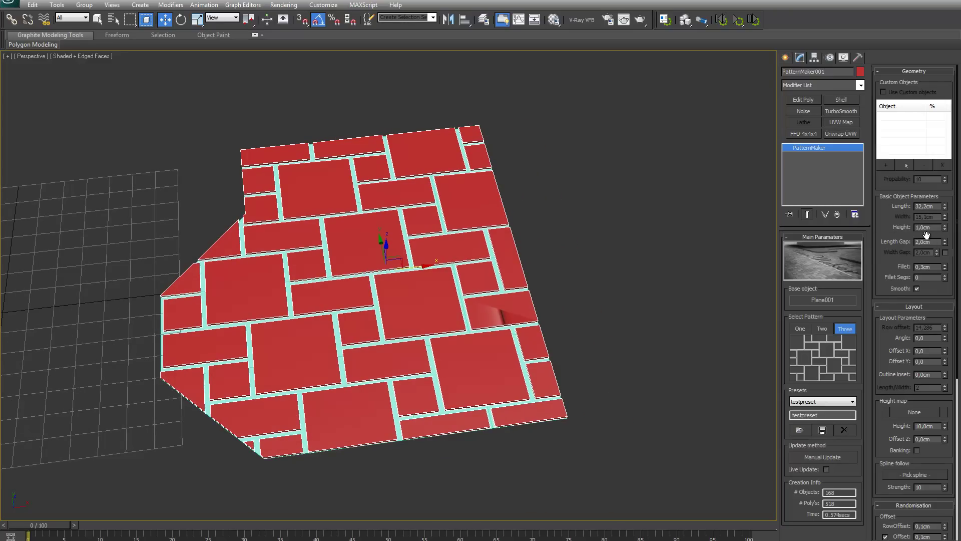
{"action": "left_click", "coordinate": [924, 270]}
{"action": "left_click_drag", "start_coordinate": [934, 206], "coordinate": [867, 208]}
{"action": "left_click", "coordinate": [929, 217]}
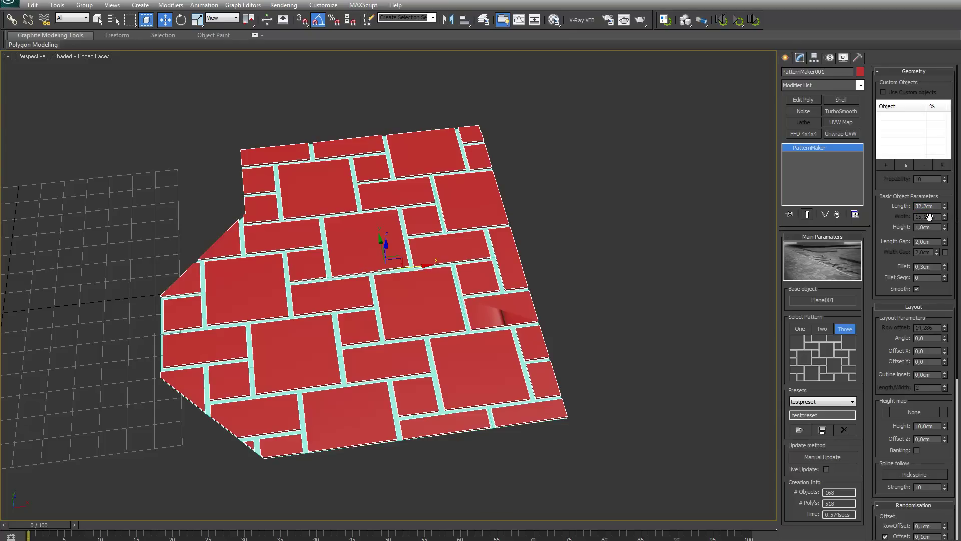
{"action": "left_click", "coordinate": [823, 328]}
{"action": "left_click", "coordinate": [817, 353]}
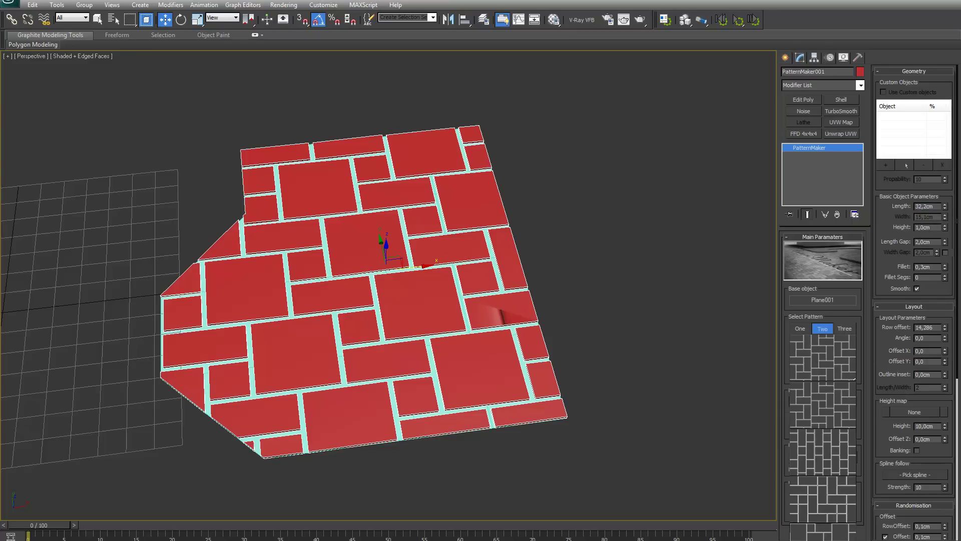
{"action": "left_click", "coordinate": [819, 485]}
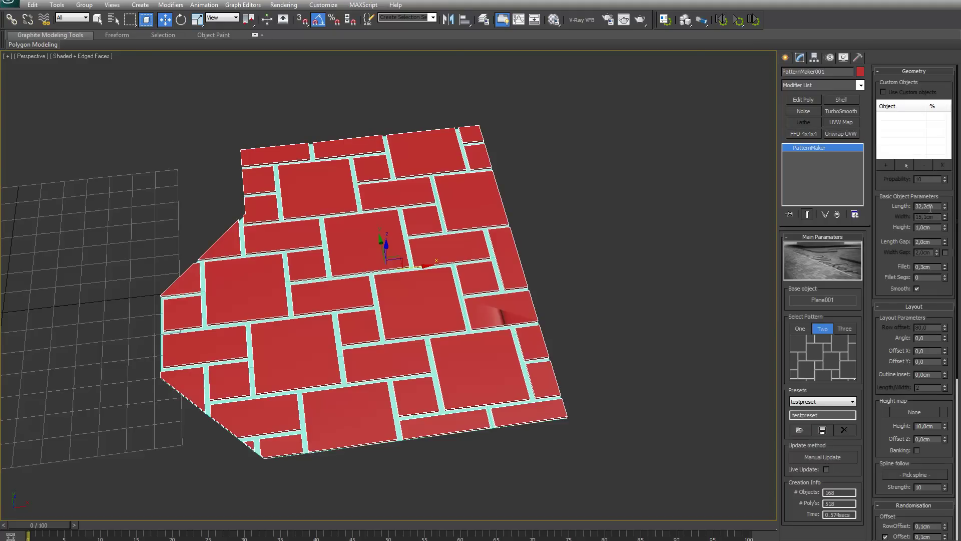
- Rebuild the floor with pattern Two and set the tile Height to 3 cm
{"action": "left_click", "coordinate": [825, 456]}
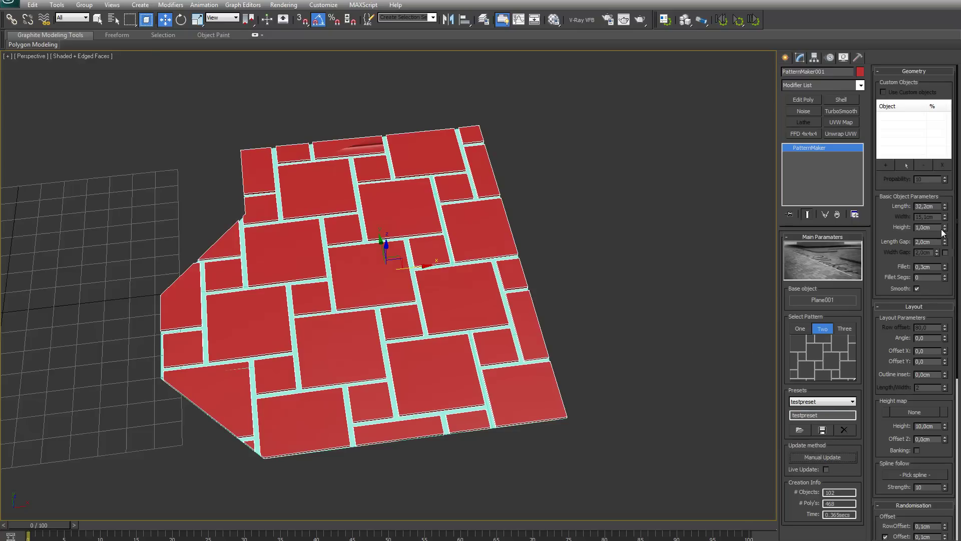
{"action": "double_click", "coordinate": [924, 227]}
{"action": "type", "text": "3"}
{"action": "key", "text": "Tab"}
{"action": "middle_click_drag", "start_coordinate": [687, 371], "coordinate": [566, 329], "text": "alt"}
{"action": "scroll", "coordinate": [566, 329], "scroll_direction": "up", "scroll_amount": 3}
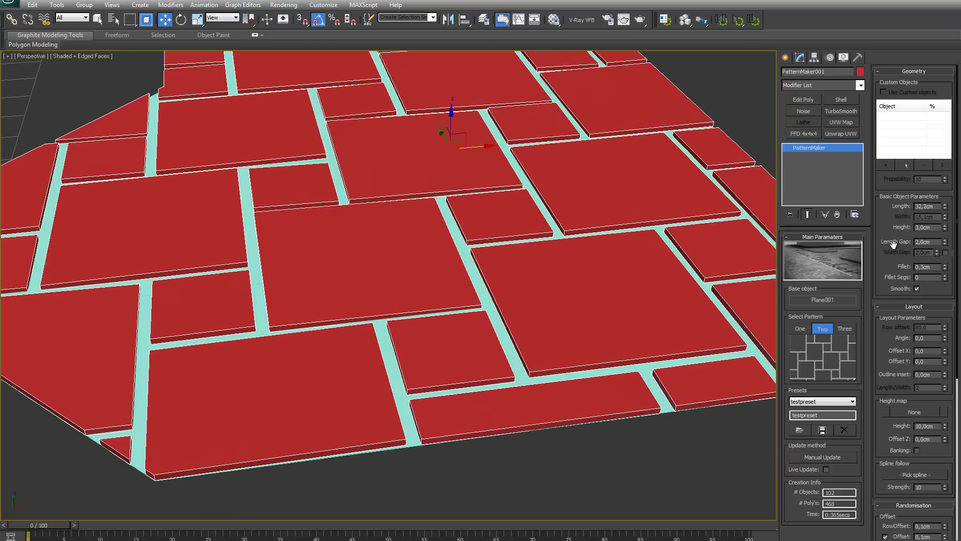
- Set Fillet Segs to 2, rebuild, and inspect the rounded tile edges close up
{"action": "double_click", "coordinate": [922, 280]}
{"action": "left_click", "coordinate": [837, 456]}
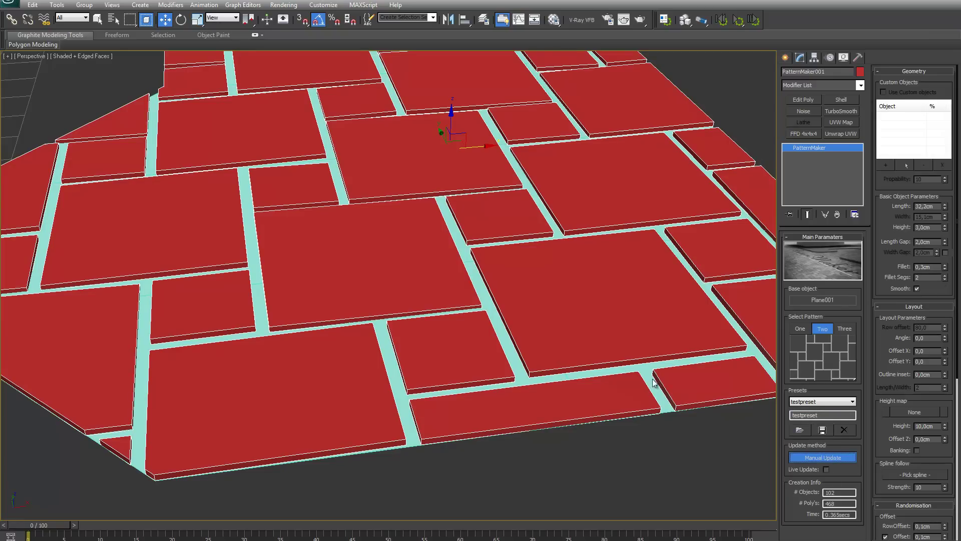
{"action": "scroll", "coordinate": [632, 397], "scroll_direction": "up", "scroll_amount": 5}
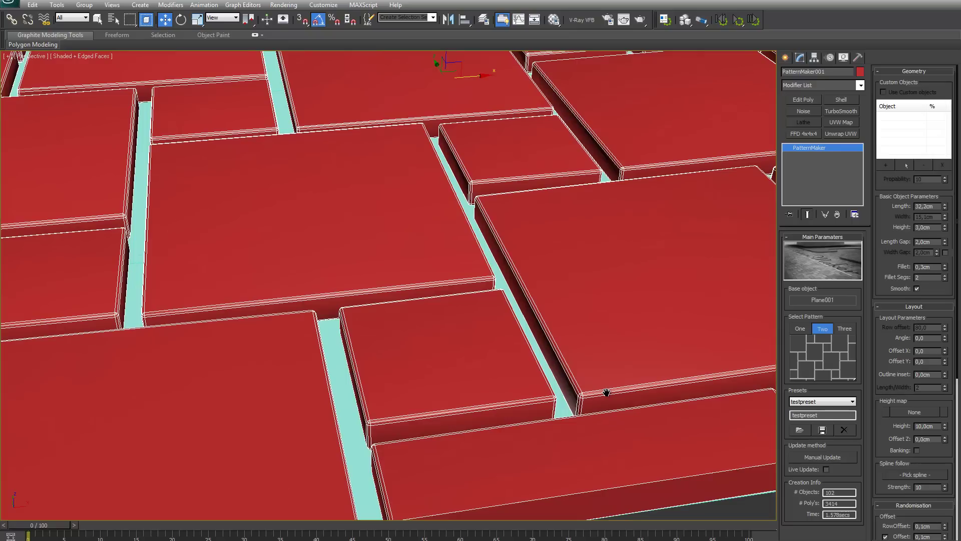
{"action": "middle_click_drag", "start_coordinate": [607, 392], "coordinate": [600, 390]}
{"action": "scroll", "coordinate": [600, 390], "scroll_direction": "up", "scroll_amount": 3}
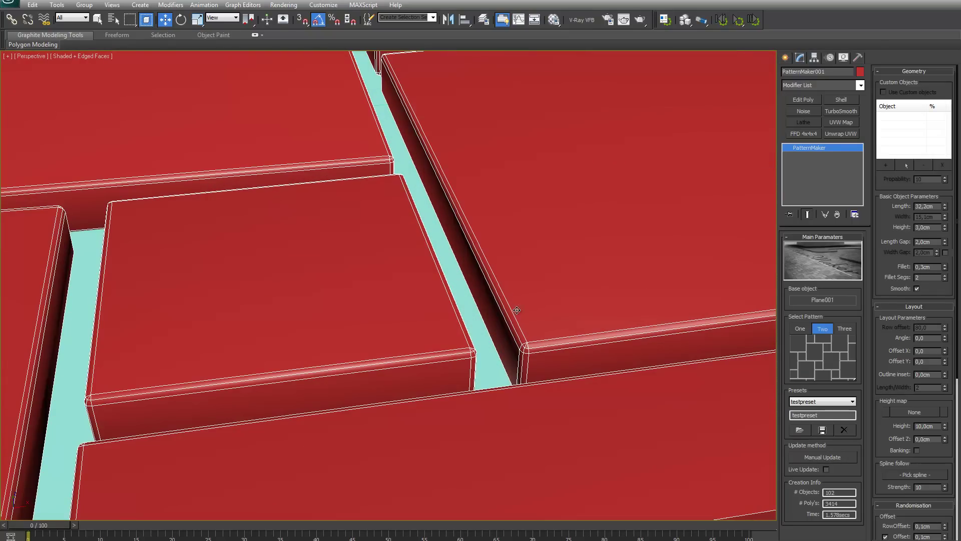
{"action": "scroll", "coordinate": [533, 367], "scroll_direction": "down", "scroll_amount": 5}
{"action": "middle_click_drag", "start_coordinate": [510, 347], "coordinate": [511, 352]}
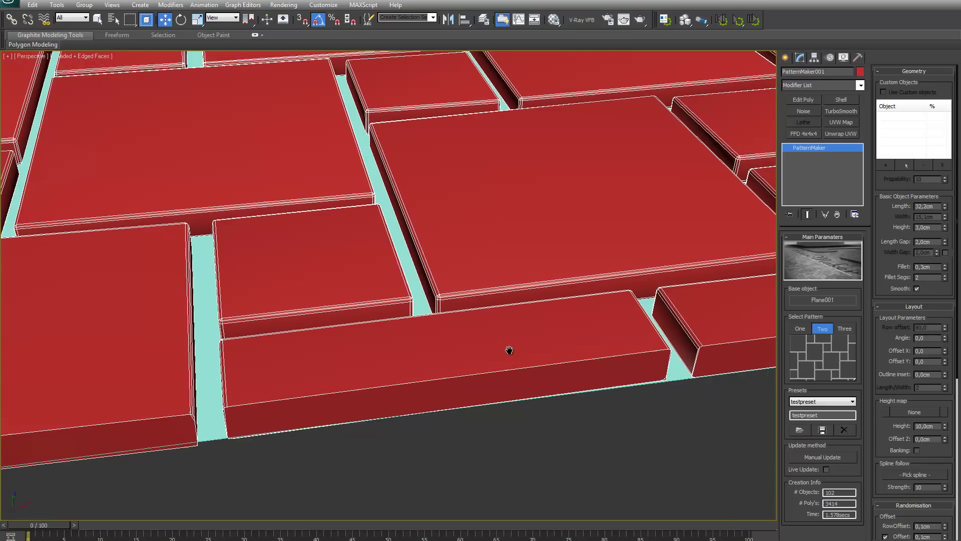
{"action": "scroll", "coordinate": [511, 352], "scroll_direction": "up", "scroll_amount": 5}
{"action": "scroll", "coordinate": [509, 350], "scroll_direction": "down", "scroll_amount": 3}
{"action": "double_click", "coordinate": [930, 277]}
- Rebuild the tiles with Fillet Segs at 0 and frame the whole 102-tile floor
{"action": "left_click", "coordinate": [833, 457]}
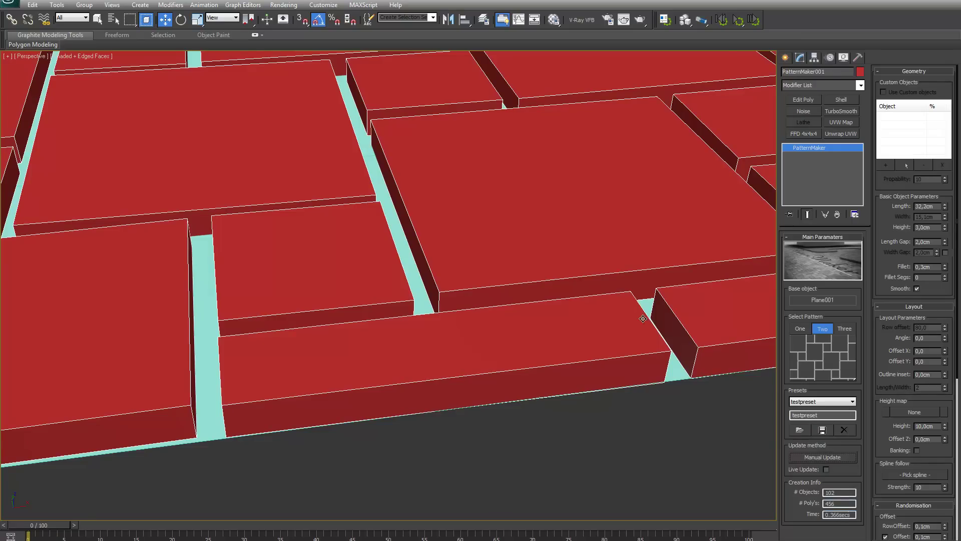
{"action": "scroll", "coordinate": [621, 425], "scroll_direction": "down", "scroll_amount": 10}
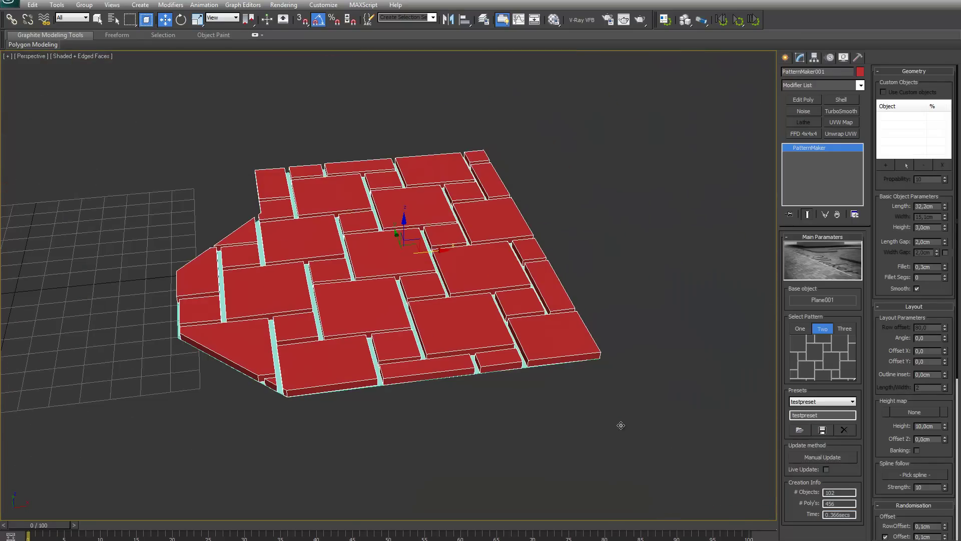
{"action": "middle_click_drag", "start_coordinate": [621, 425], "coordinate": [631, 382]}
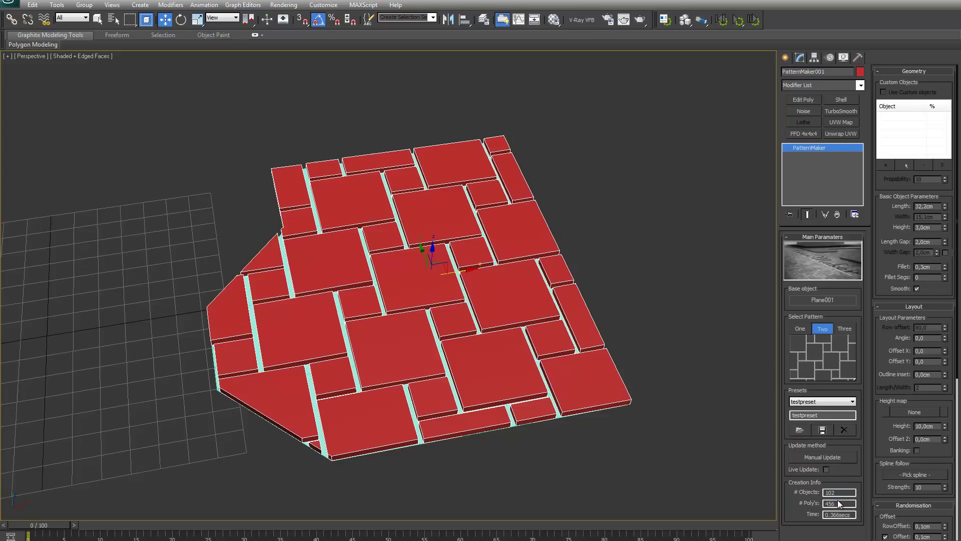
{"action": "double_click", "coordinate": [927, 277]}
- Switch to pattern One running bond with 32 cm tile width and rebuild the floor
{"action": "left_click_drag", "start_coordinate": [929, 284], "coordinate": [929, 232]}
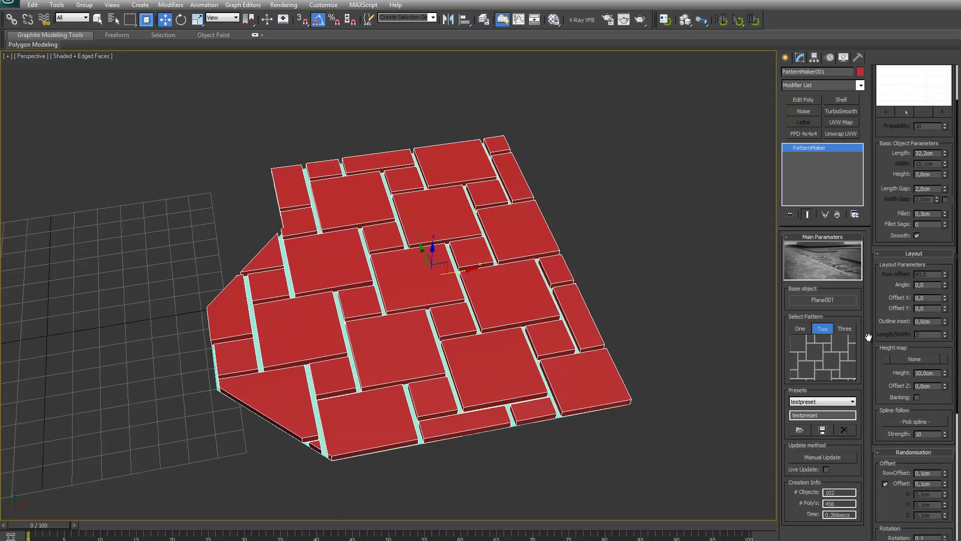
{"action": "left_click", "coordinate": [800, 328]}
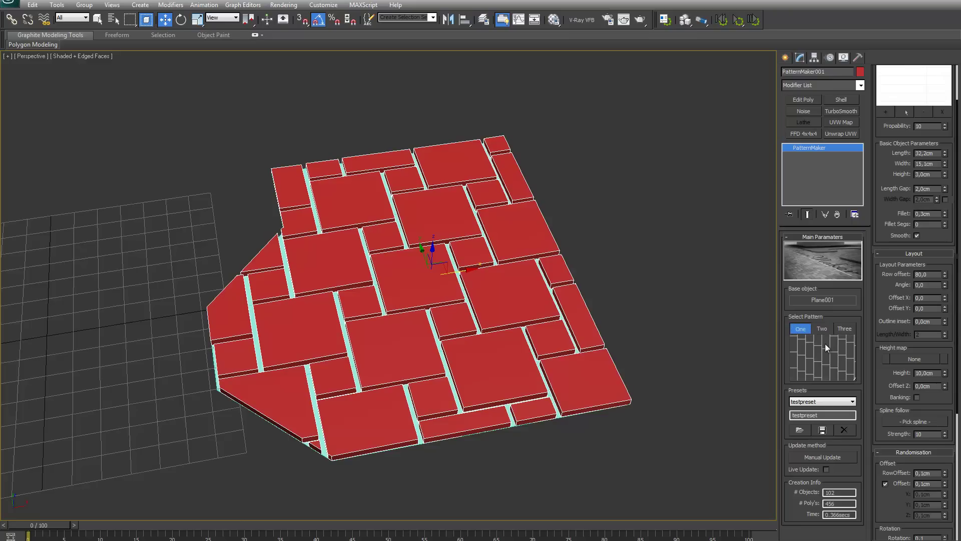
{"action": "double_click", "coordinate": [935, 163]}
{"action": "type", "text": "32"}
{"action": "key", "text": "Tab"}
{"action": "left_click", "coordinate": [823, 457]}
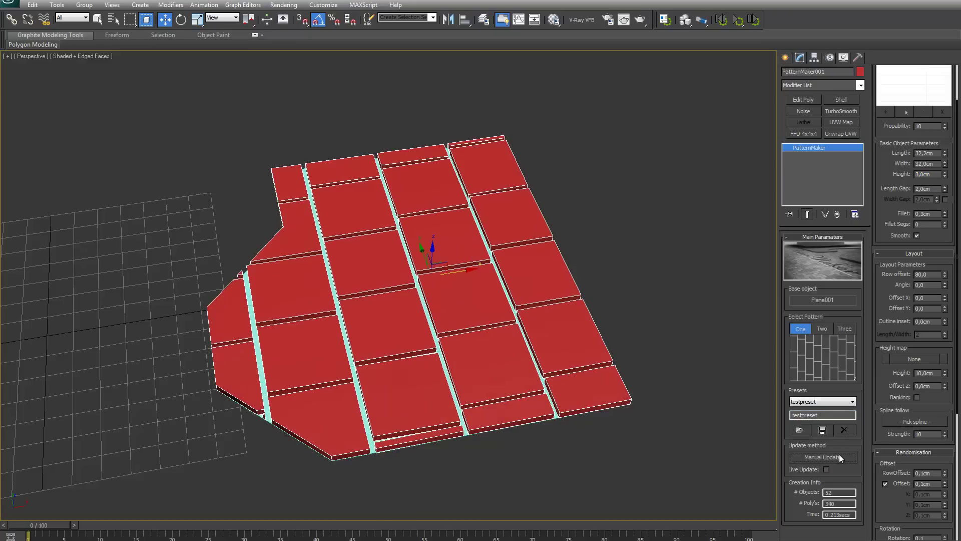
- Enable Live Update and set row offset 66,7, angle 15,7, offset X 10,5, offset Y 13,3
{"action": "left_click", "coordinate": [826, 469]}
{"action": "left_click_drag", "start_coordinate": [945, 275], "coordinate": [952, 214]}
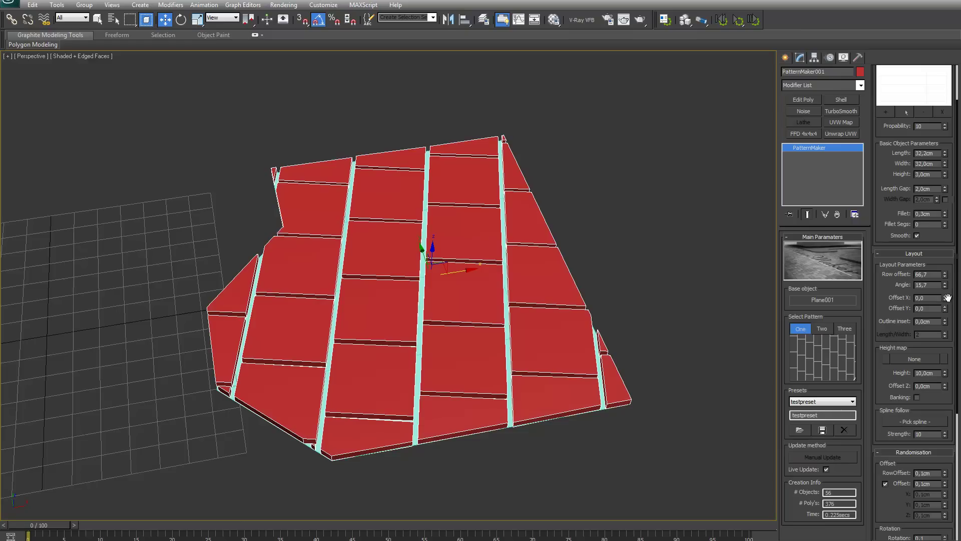
{"action": "left_click_drag", "start_coordinate": [948, 297], "coordinate": [950, 235]}
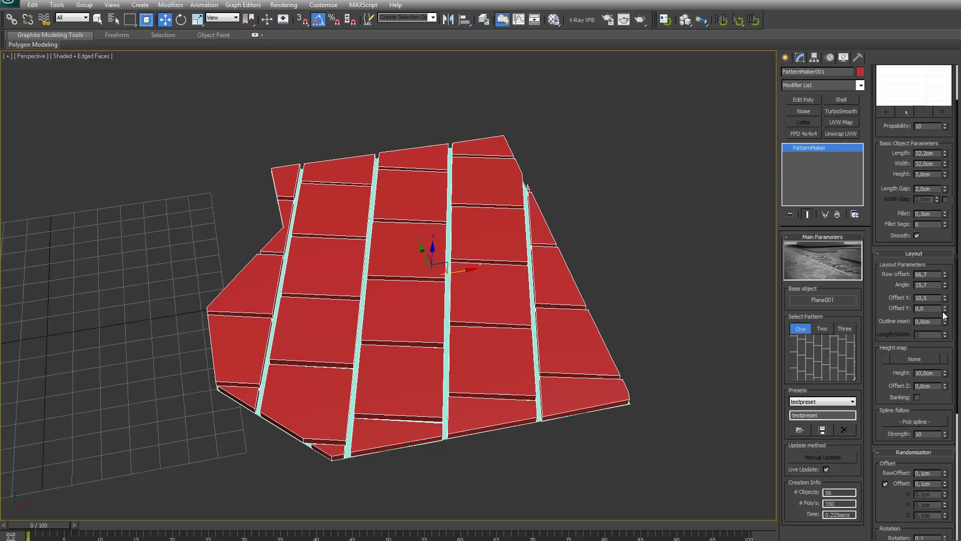
{"action": "left_click_drag", "start_coordinate": [948, 309], "coordinate": [951, 240]}
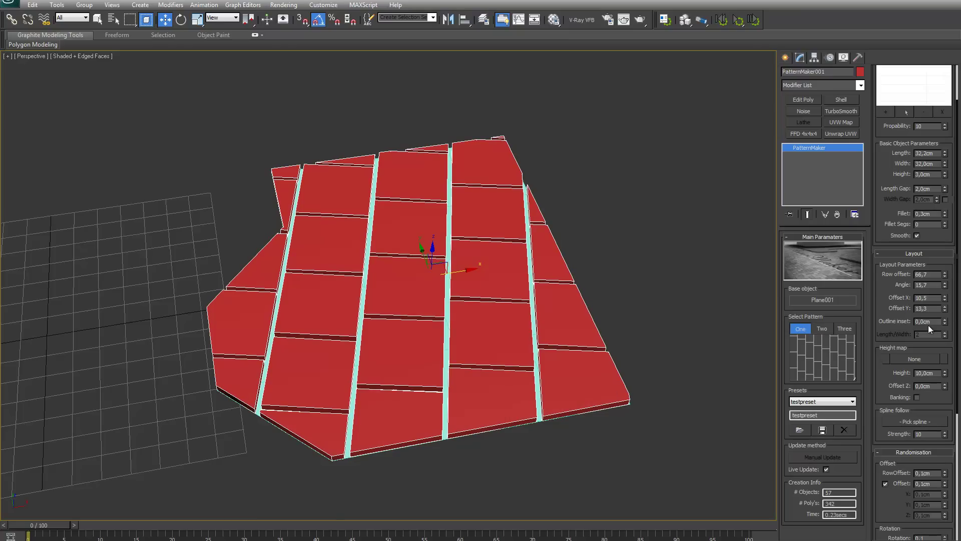
- Raise the Outline inset to 7,5 cm, leaving a cyan border around the 97 tiles
{"action": "left_click_drag", "start_coordinate": [948, 328], "coordinate": [939, 283]}
{"action": "middle_click_drag", "start_coordinate": [569, 295], "coordinate": [601, 323]}
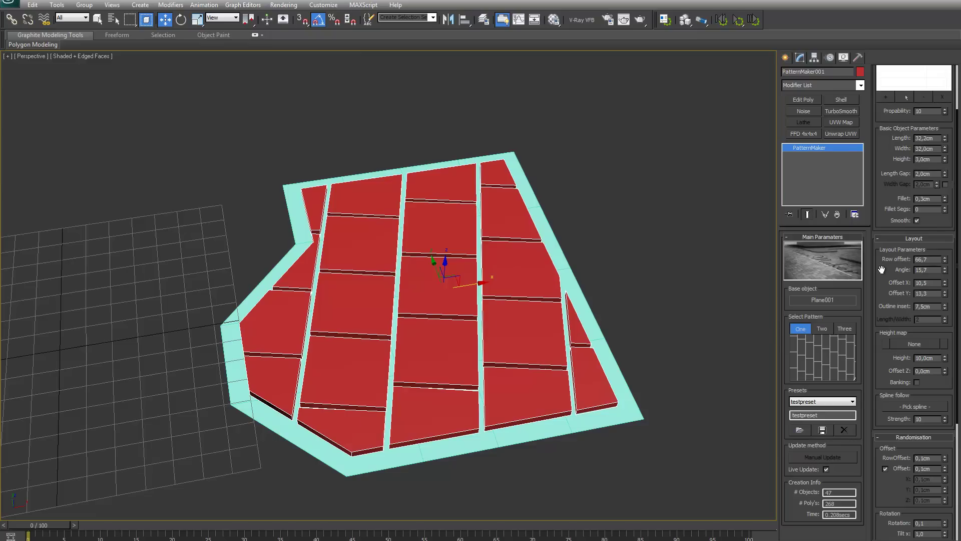
{"action": "left_click_drag", "start_coordinate": [882, 299], "coordinate": [900, 423]}
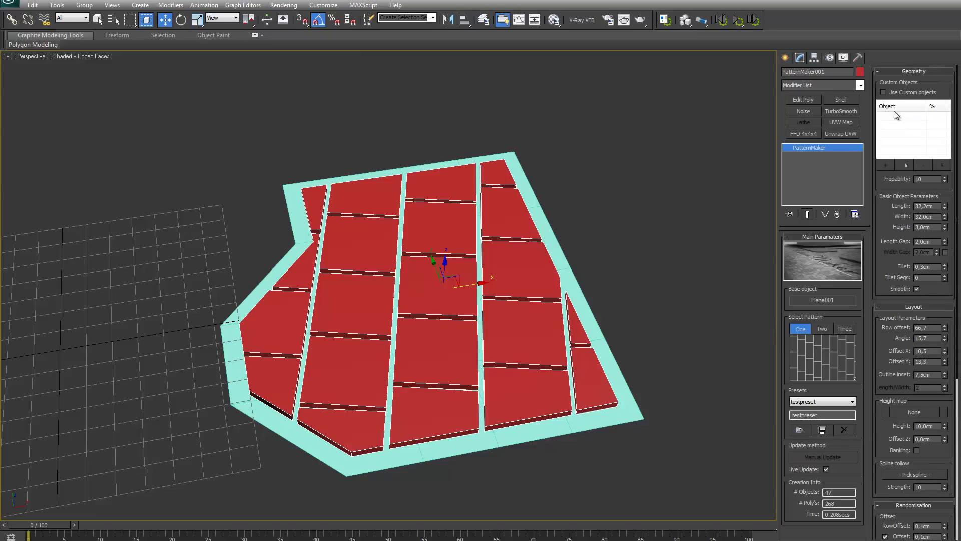
{"action": "left_click_drag", "start_coordinate": [950, 453], "coordinate": [935, 365]}
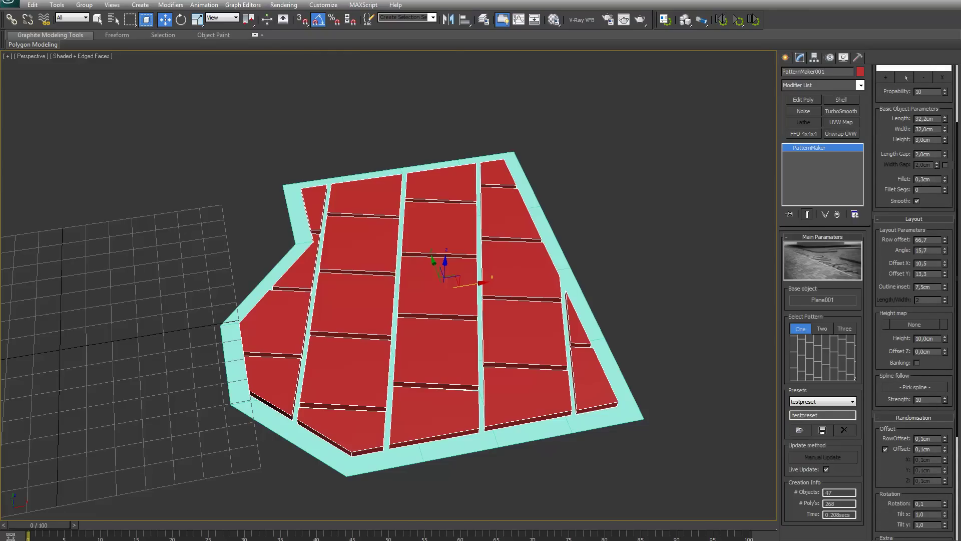